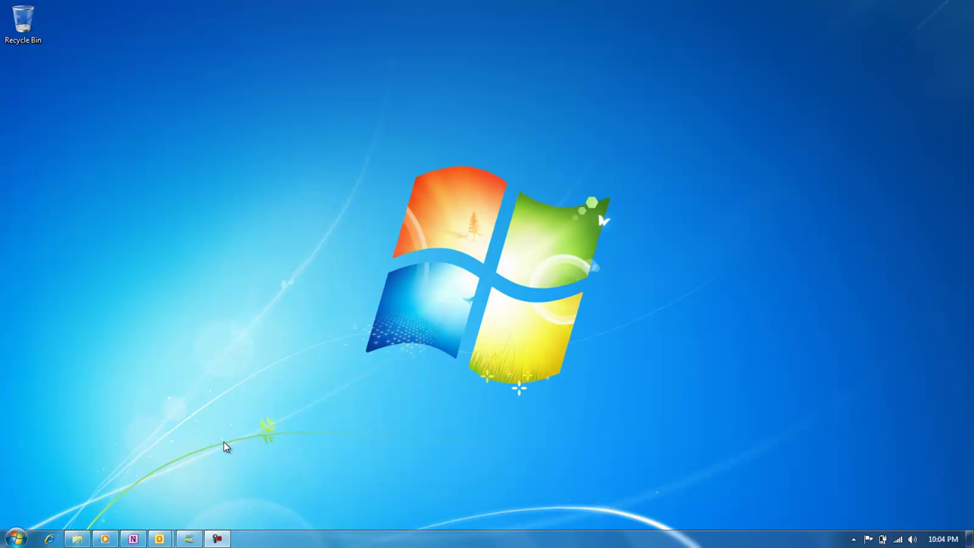
Step: Switch to OneNote, maximize its window, and view the Kekule Line Bond Structures, Covalent Bonds and Ionic Bonds pages in Chem 320A
{"action": "left_click", "coordinate": [134, 539]}
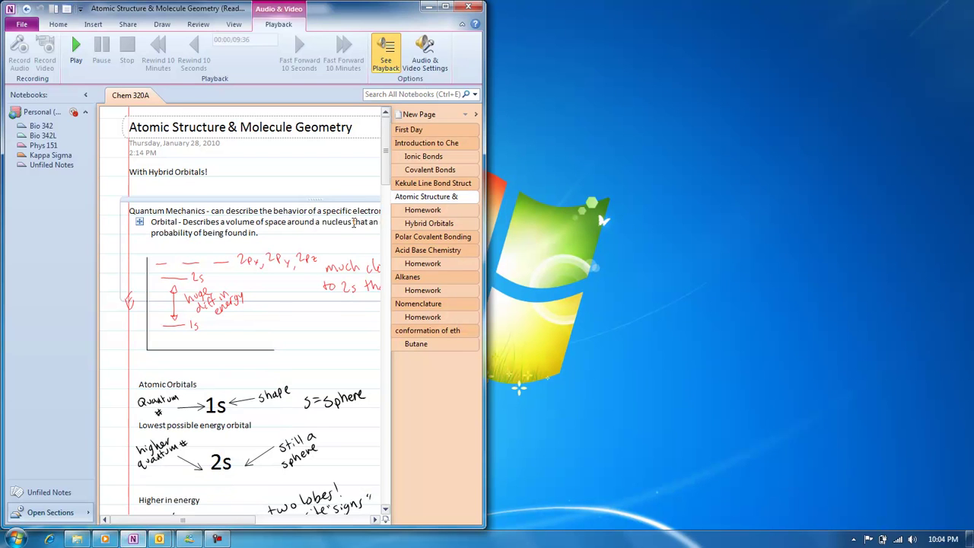
{"action": "left_click", "coordinate": [446, 9]}
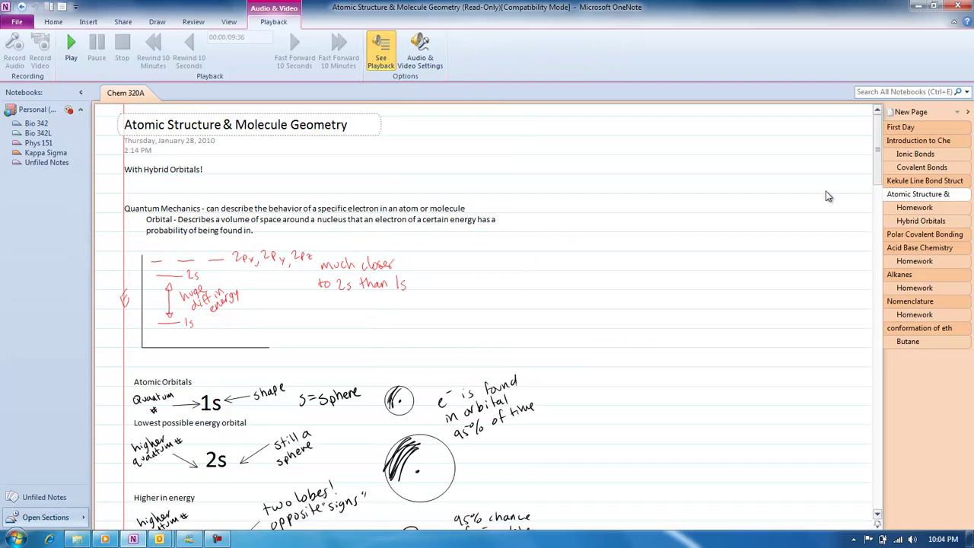
{"action": "left_click", "coordinate": [901, 181]}
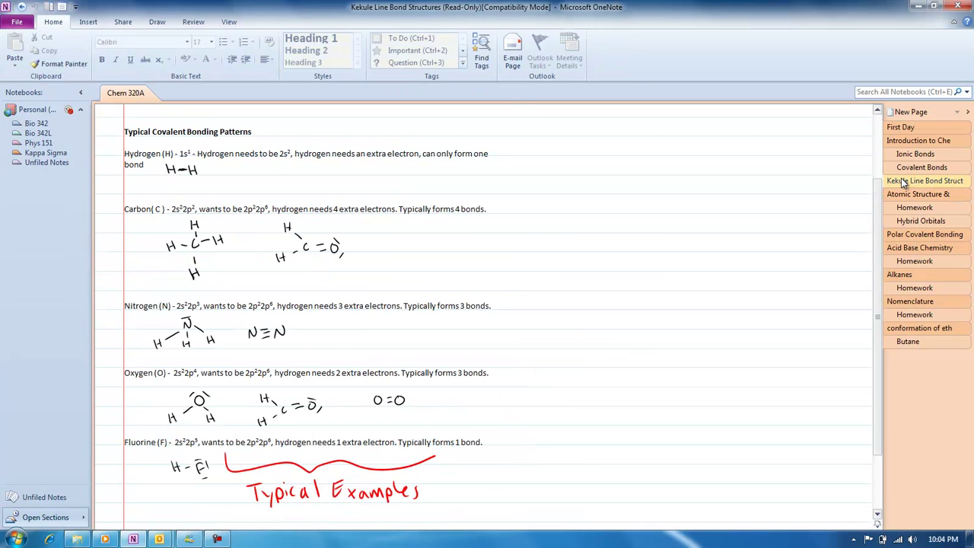
{"action": "left_click", "coordinate": [904, 173]}
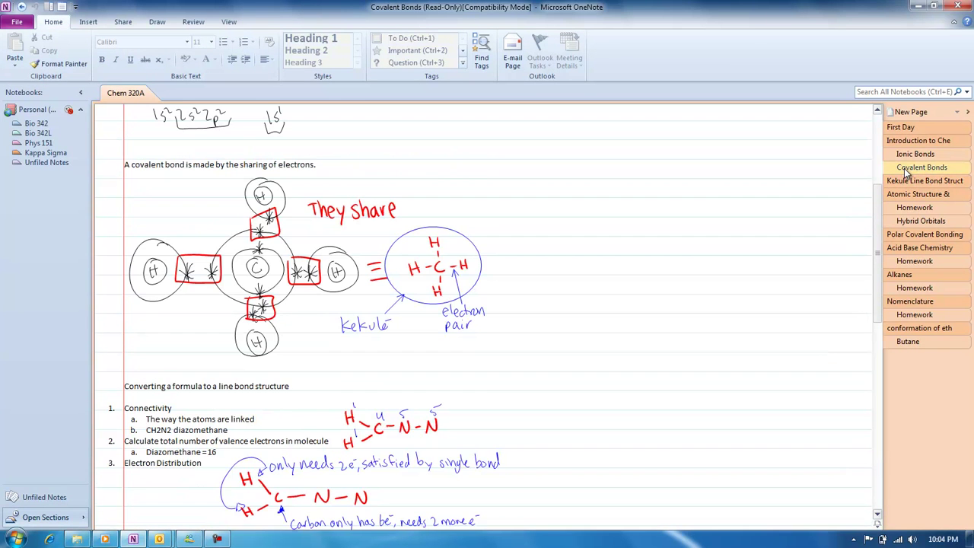
{"action": "left_click", "coordinate": [915, 156]}
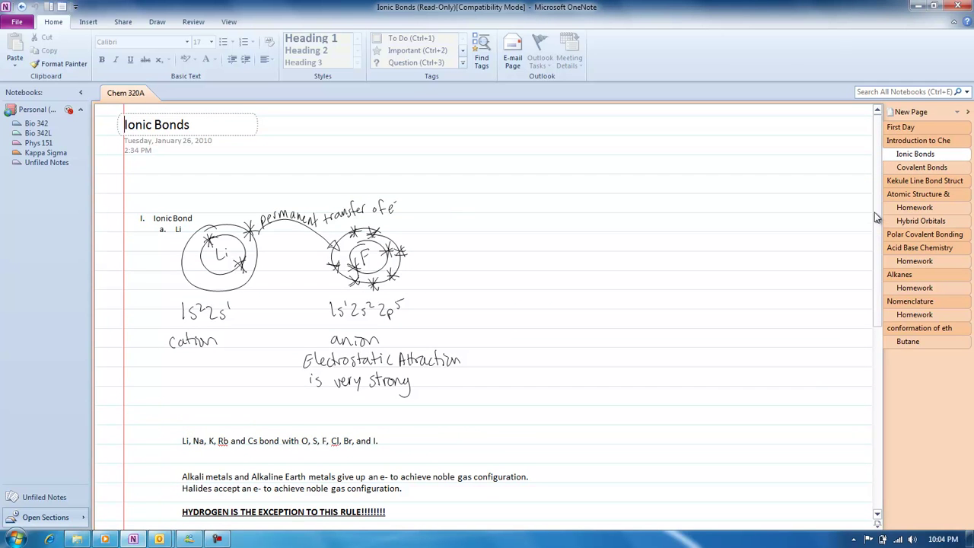
{"action": "mouse_move", "coordinate": [876, 216]}
{"action": "left_mouse_down"}
{"action": "mouse_move", "coordinate": [881, 403]}
{"action": "mouse_move", "coordinate": [876, 176]}
{"action": "left_mouse_up"}
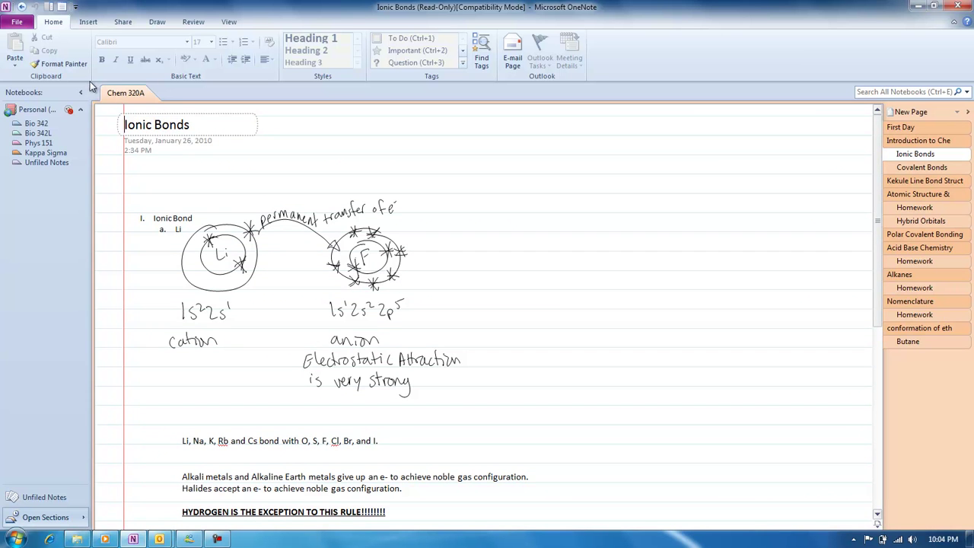
Step: Open the Bio 342 section, try the smallest grid lines on its untitled page, and set the page to the narrowest rule lines
{"action": "left_click", "coordinate": [53, 124]}
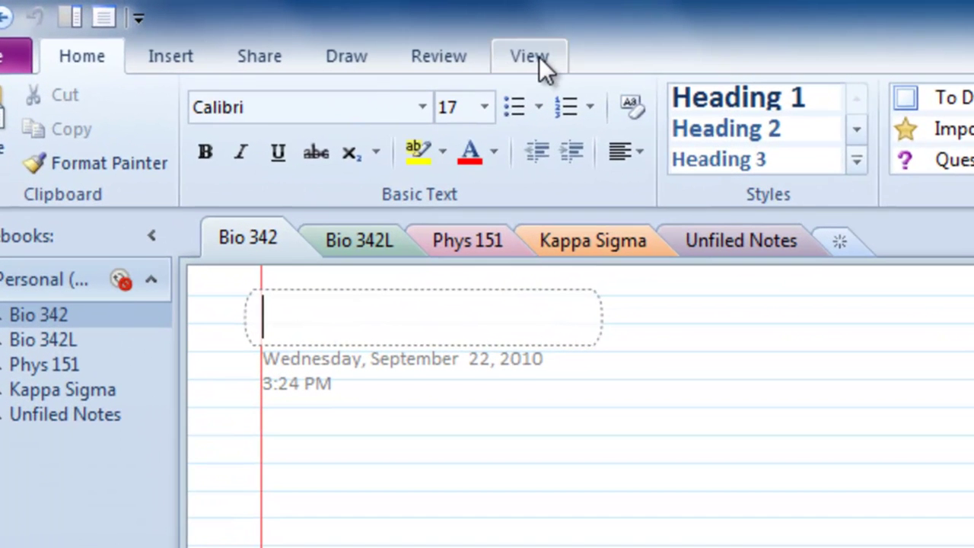
{"action": "left_click", "coordinate": [229, 22]}
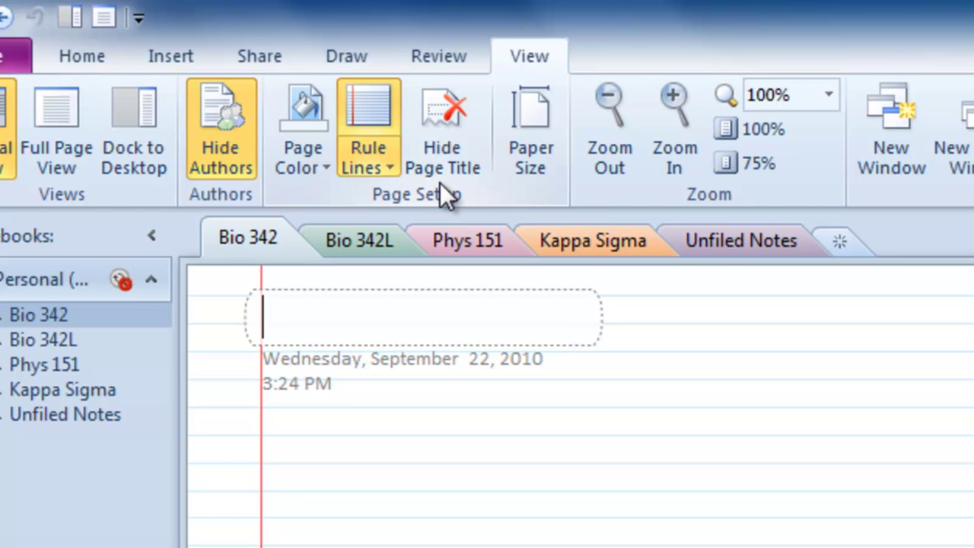
{"action": "left_click", "coordinate": [392, 168]}
{"action": "left_click", "coordinate": [407, 358]}
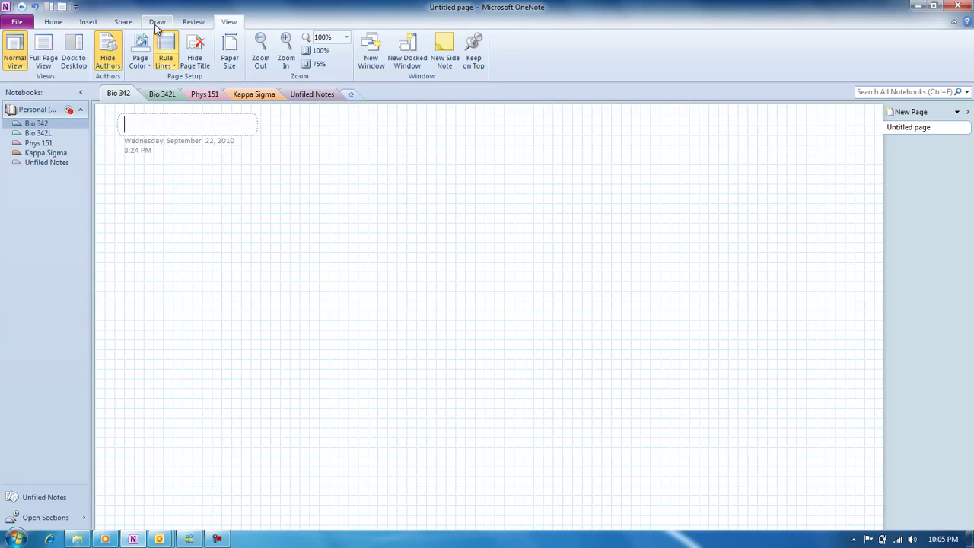
{"action": "left_click", "coordinate": [166, 66]}
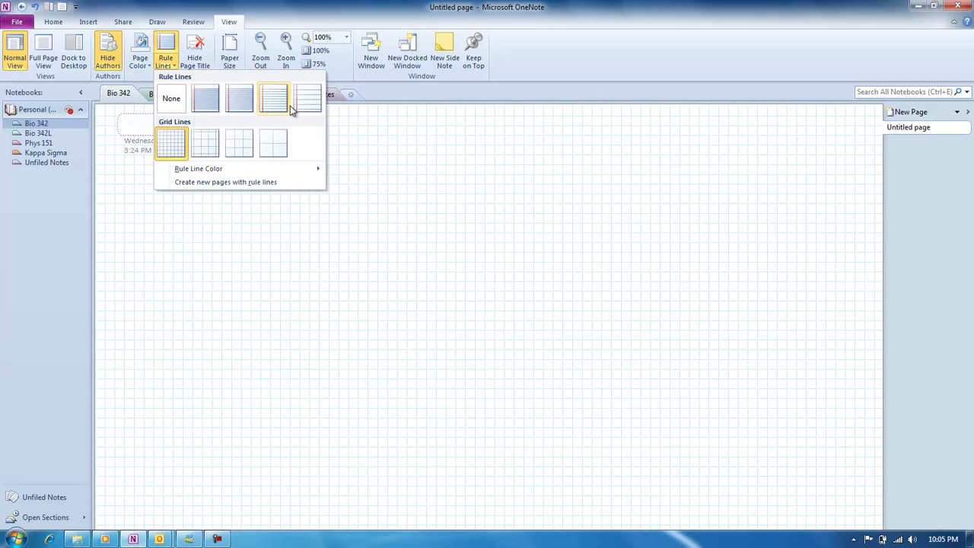
{"action": "left_click", "coordinate": [206, 103]}
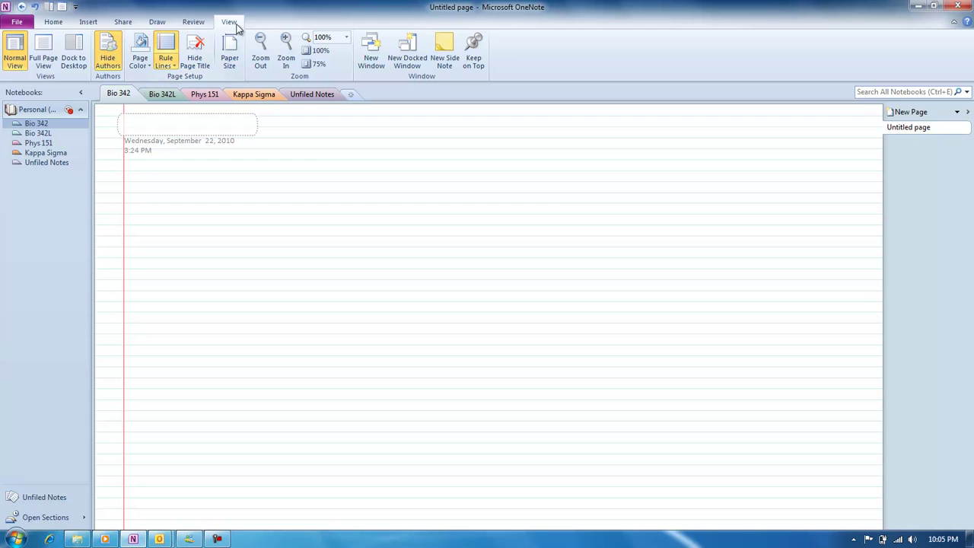
Step: Try the thick red pen by drawing a freehand curve and handwriting "she" on the page, undoing each stroke
{"action": "left_click", "coordinate": [191, 27]}
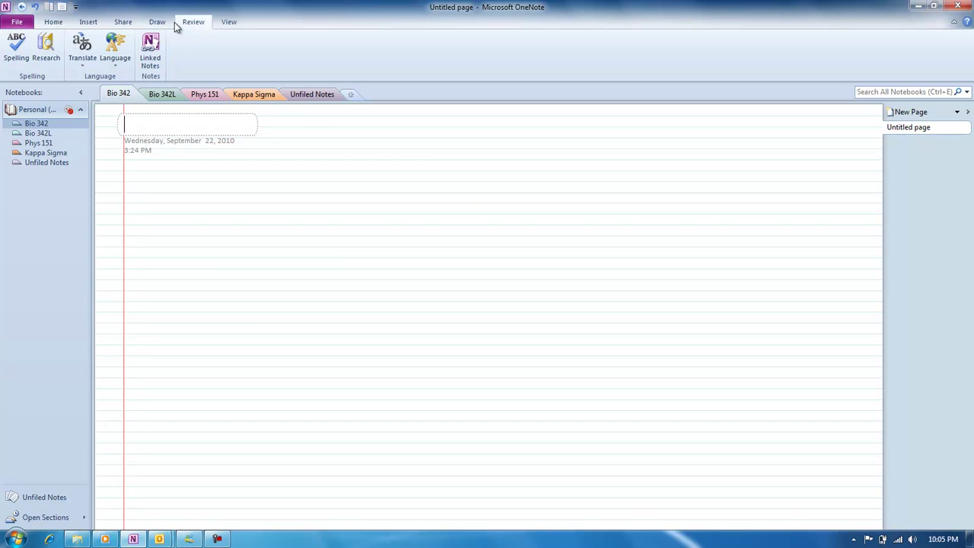
{"action": "left_click", "coordinate": [161, 23]}
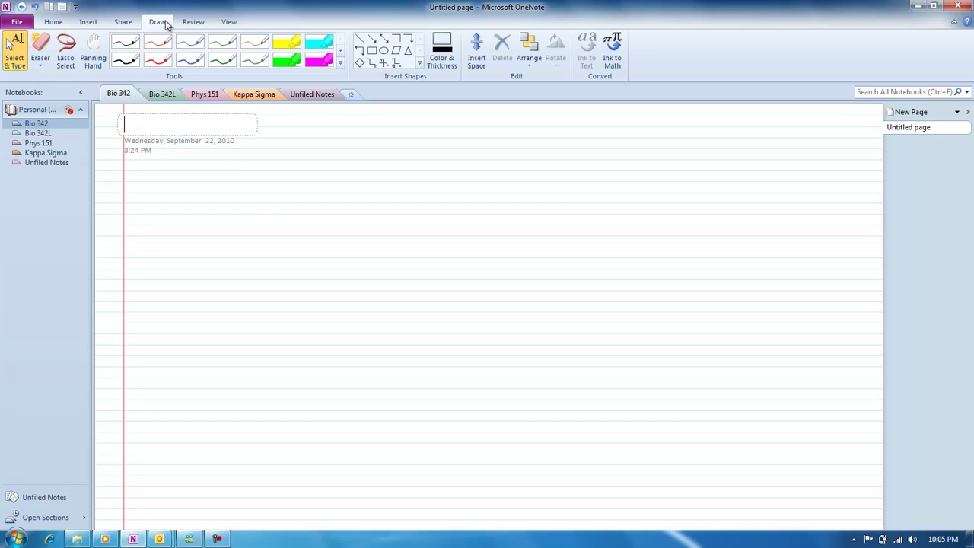
{"action": "left_click", "coordinate": [158, 59]}
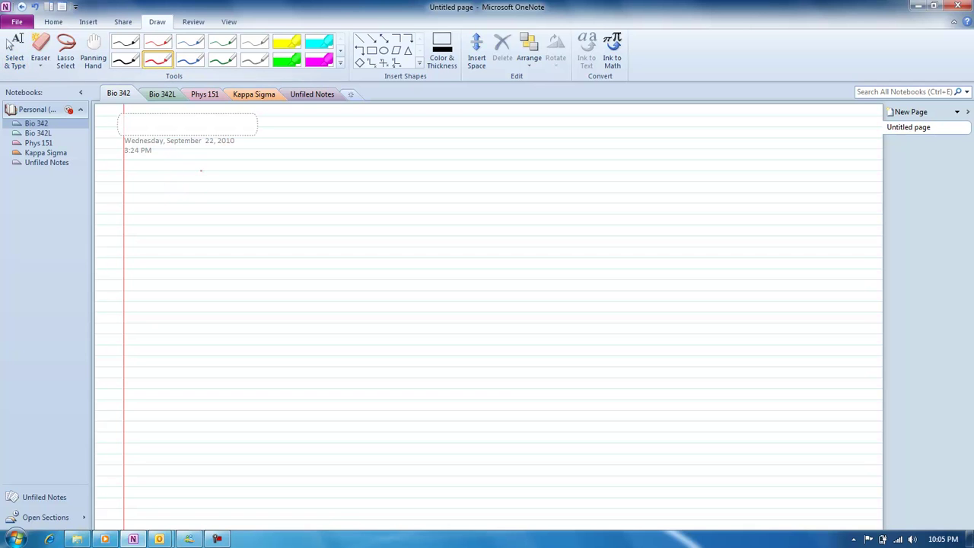
{"action": "mouse_move", "coordinate": [184, 181]}
{"action": "left_mouse_down"}
{"action": "mouse_move", "coordinate": [230, 185]}
{"action": "mouse_move", "coordinate": [305, 100]}
{"action": "mouse_move", "coordinate": [344, 143]}
{"action": "left_mouse_up"}
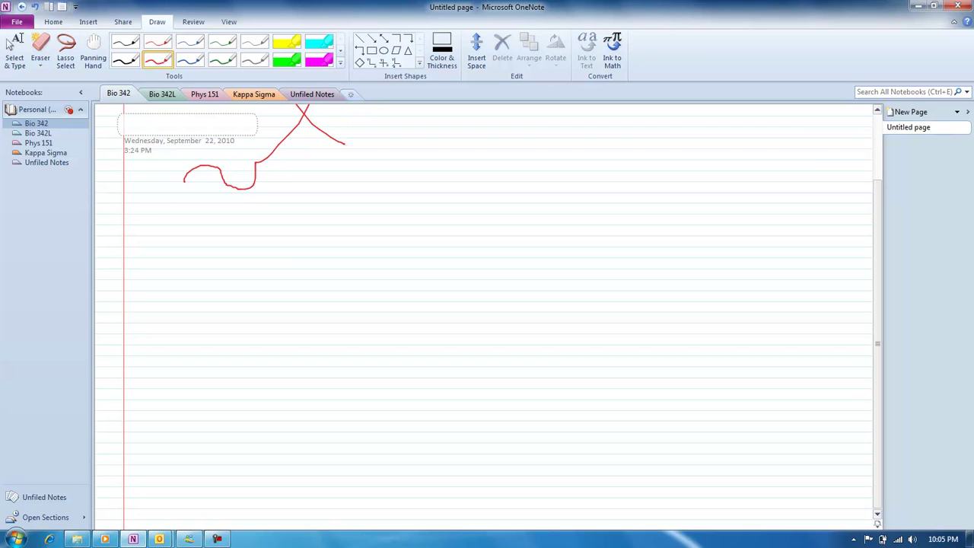
{"action": "key", "text": "ctrl+z"}
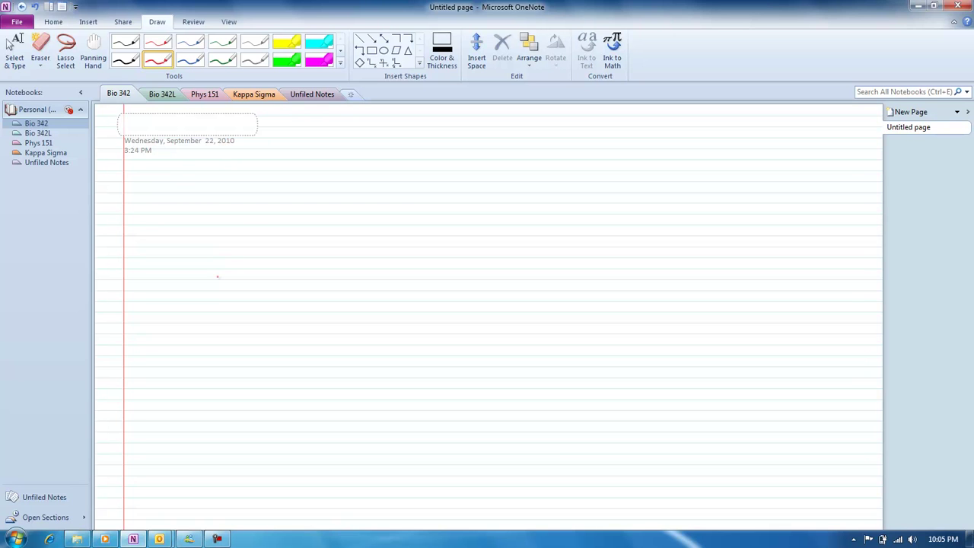
{"action": "mouse_move", "coordinate": [218, 276]}
{"action": "left_mouse_down"}
{"action": "mouse_move", "coordinate": [252, 240]}
{"action": "mouse_move", "coordinate": [284, 266]}
{"action": "left_mouse_up"}
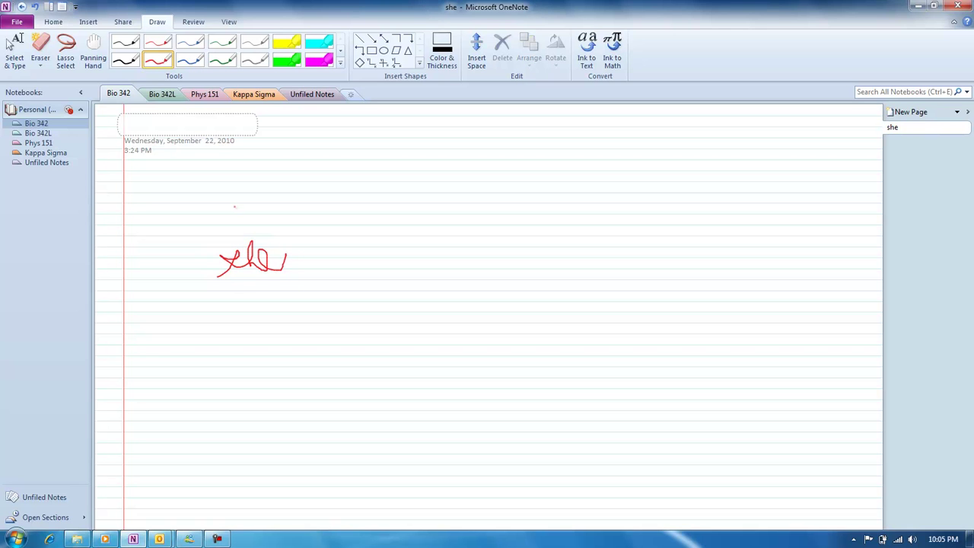
{"action": "key", "text": "ctrl+z"}
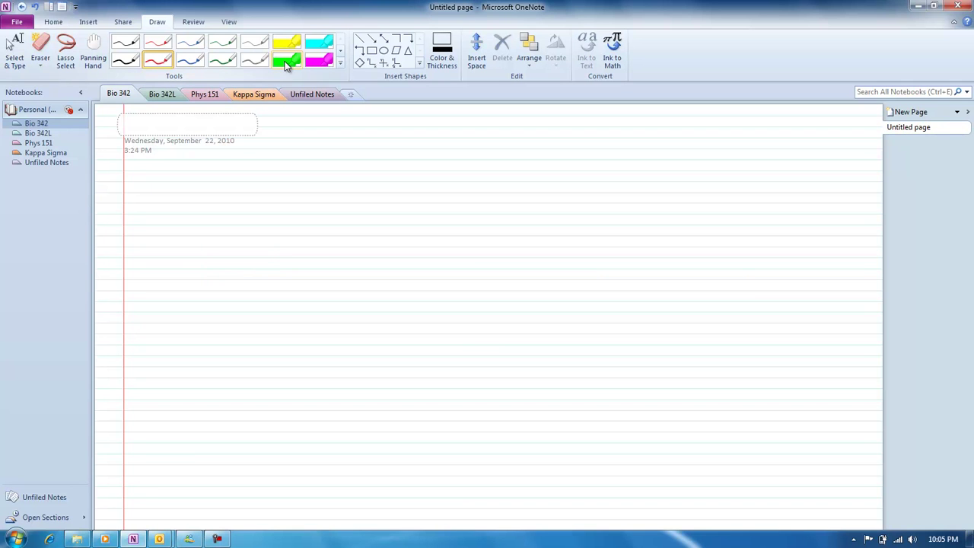
Step: Draw several test rectangles with the Rectangle shape in the blank page area, removing each one before drawing another
{"action": "left_click", "coordinate": [372, 51]}
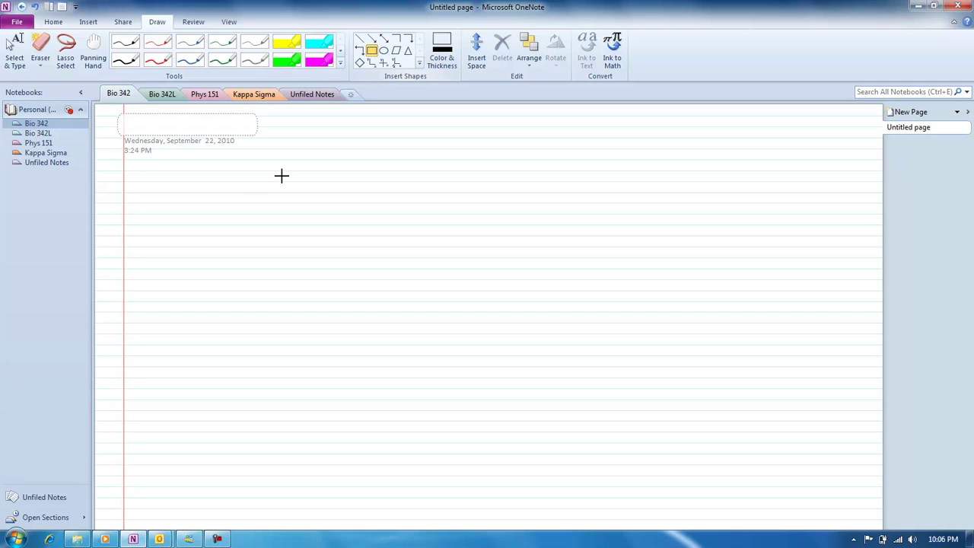
{"action": "left_click_drag", "start_coordinate": [211, 173], "coordinate": [310, 215]}
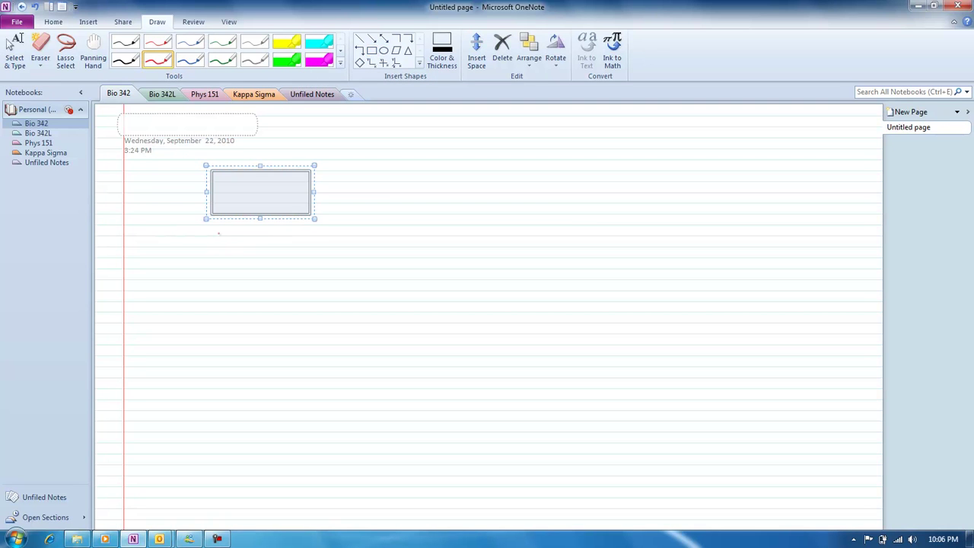
{"action": "key", "text": "Delete"}
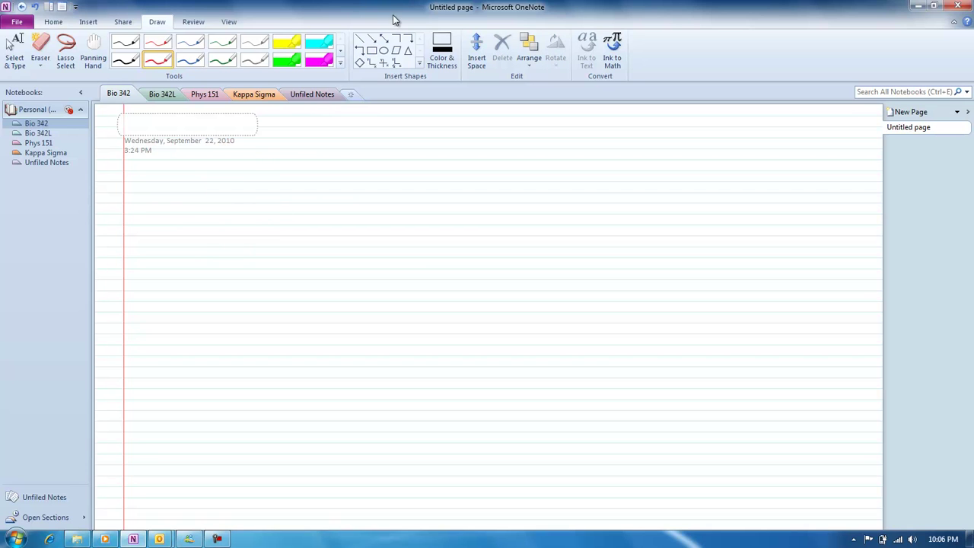
{"action": "left_click", "coordinate": [372, 51]}
{"action": "left_click_drag", "start_coordinate": [288, 159], "coordinate": [359, 205]}
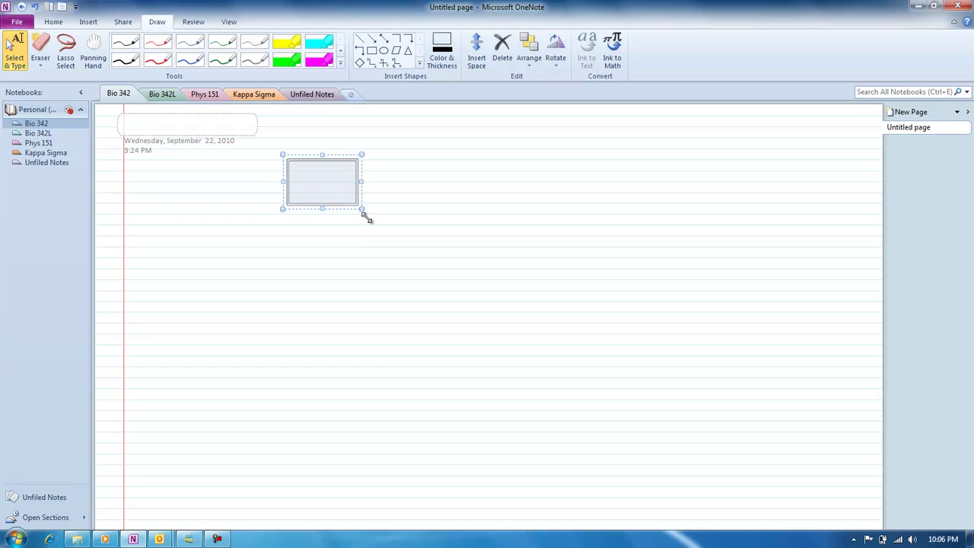
{"action": "key", "text": "Delete"}
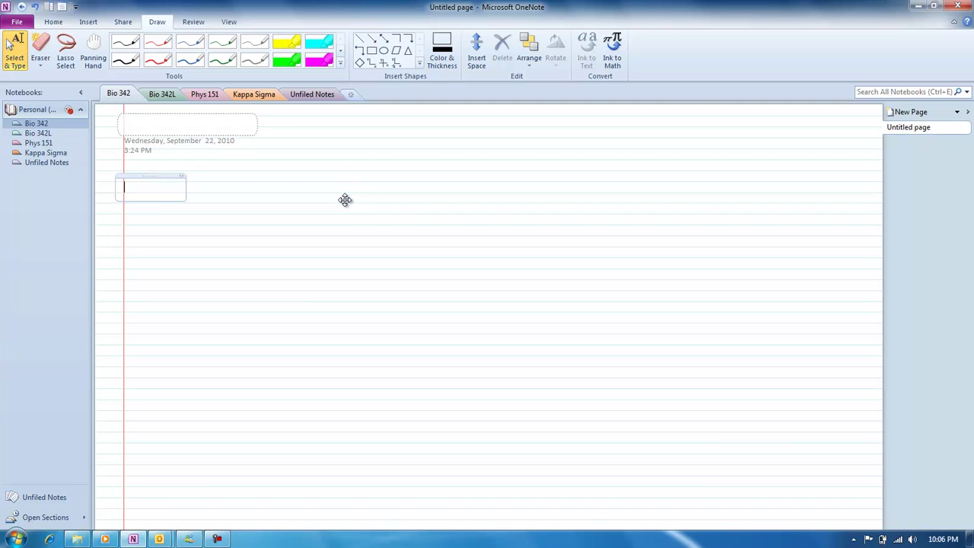
{"action": "left_click", "coordinate": [372, 51]}
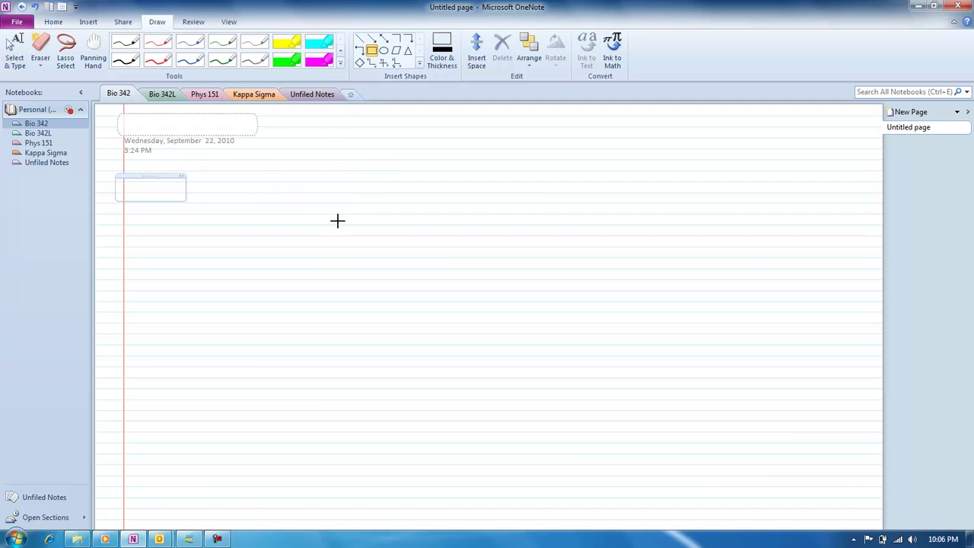
{"action": "left_click_drag", "start_coordinate": [298, 193], "coordinate": [341, 238]}
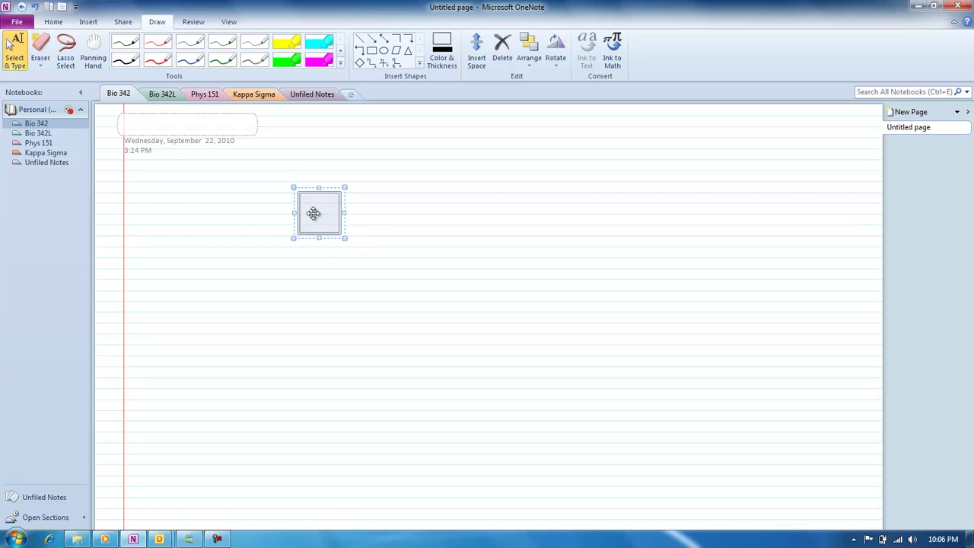
{"action": "key", "text": "ctrl+z"}
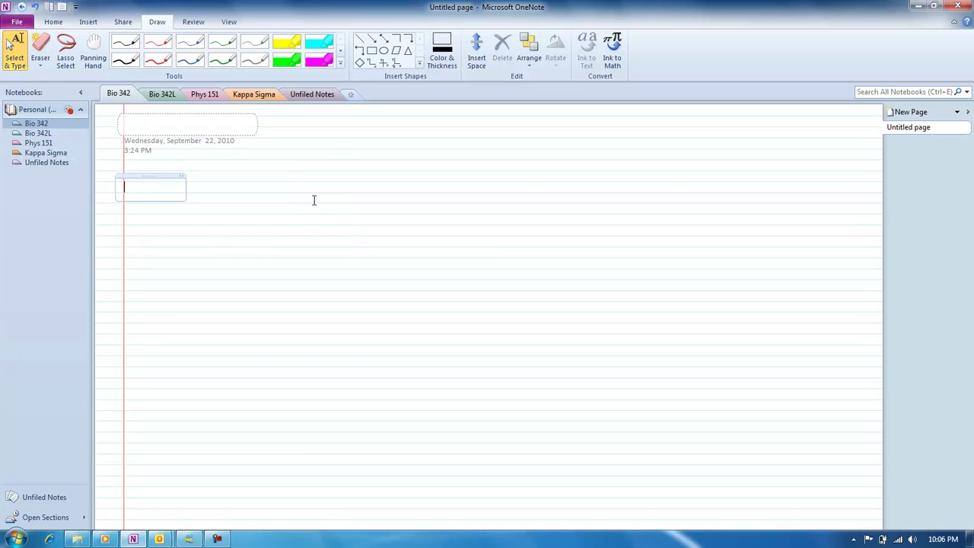
{"action": "left_click", "coordinate": [371, 50]}
{"action": "left_click_drag", "start_coordinate": [315, 169], "coordinate": [399, 241]}
{"action": "key", "text": "Delete"}
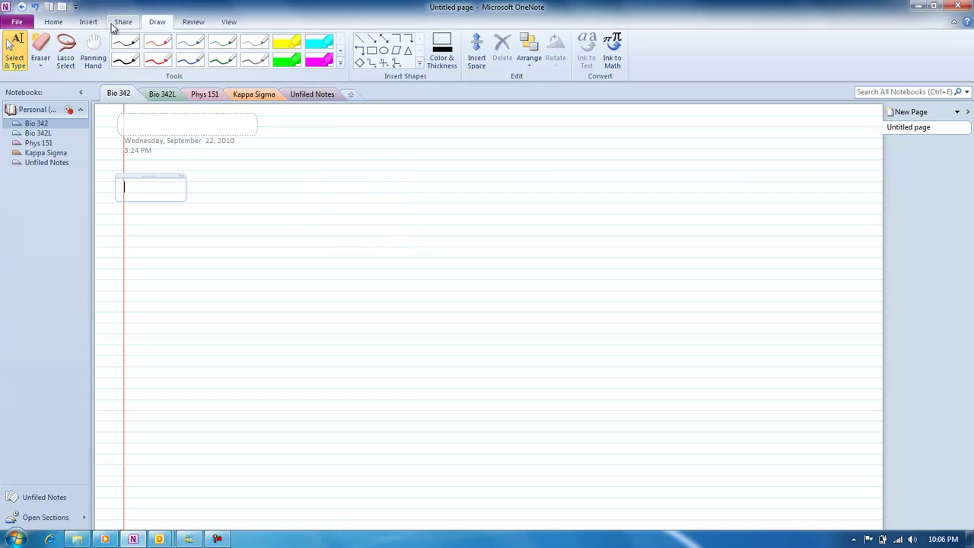
Step: View the Bio 342L, Phys 151 and Kappa Sigma sections, then collapse and re-expand the Personal notebook's section list
{"action": "left_click", "coordinate": [53, 21]}
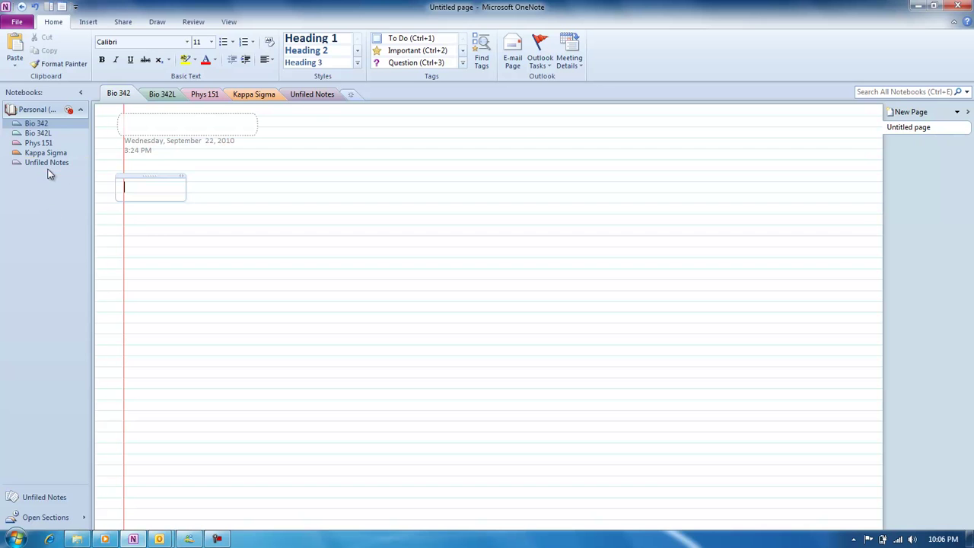
{"action": "left_click", "coordinate": [46, 136]}
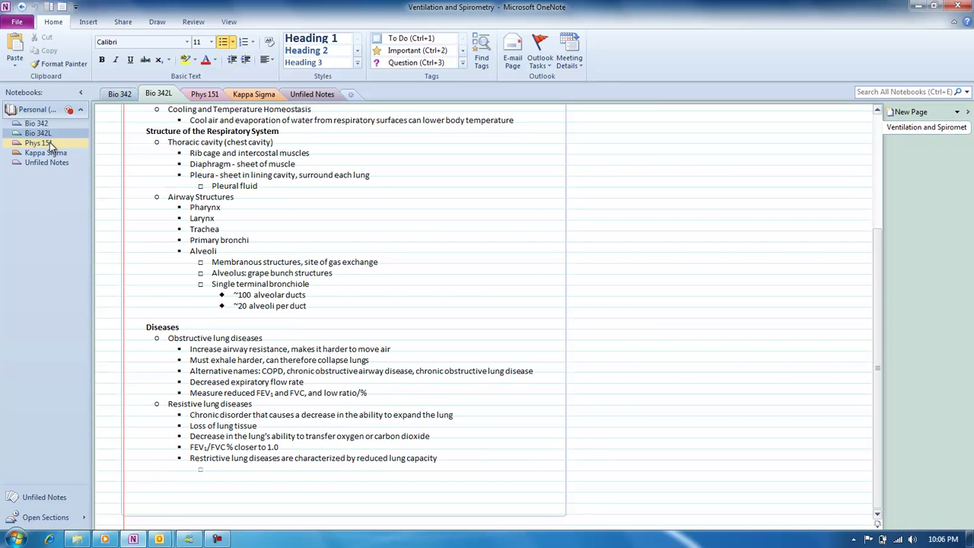
{"action": "left_click", "coordinate": [50, 142]}
{"action": "left_click", "coordinate": [50, 154]}
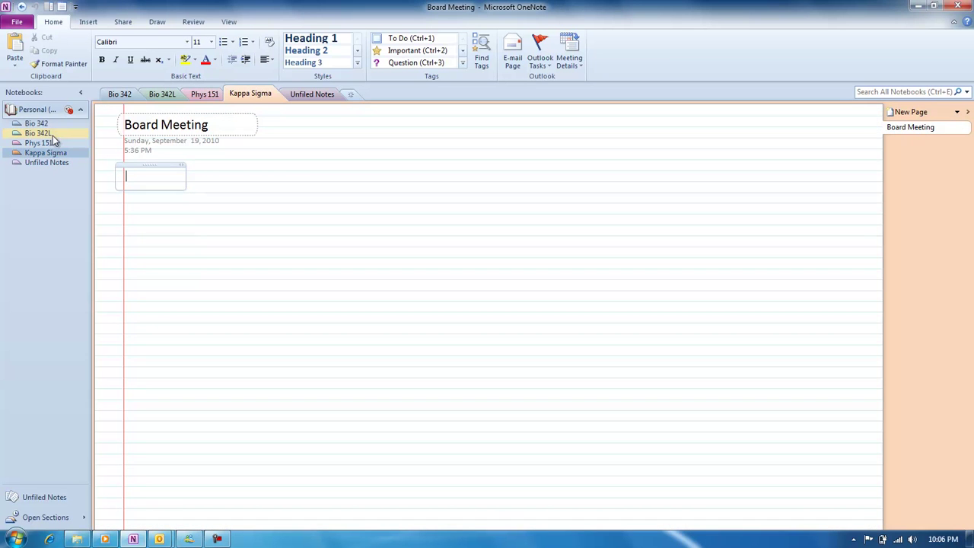
{"action": "left_click", "coordinate": [80, 112]}
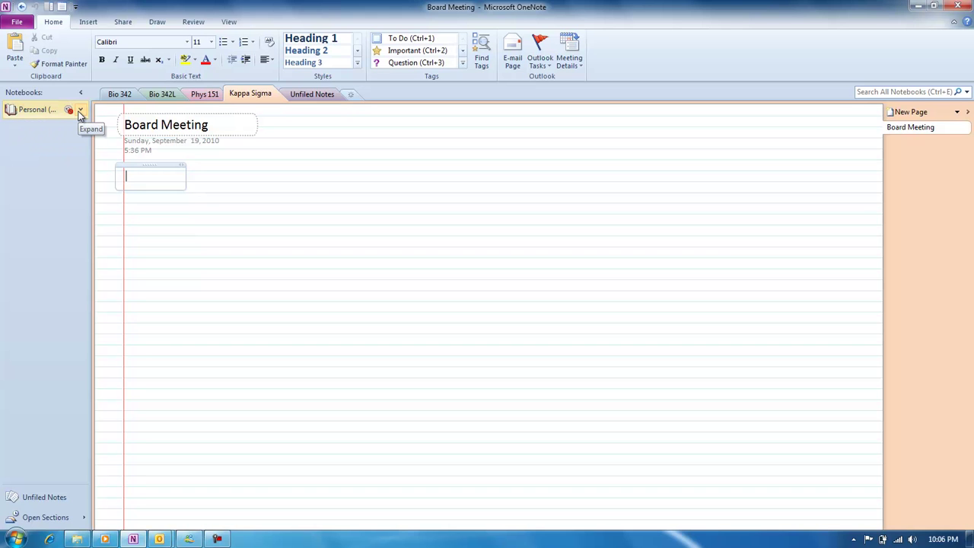
{"action": "left_click", "coordinate": [79, 111]}
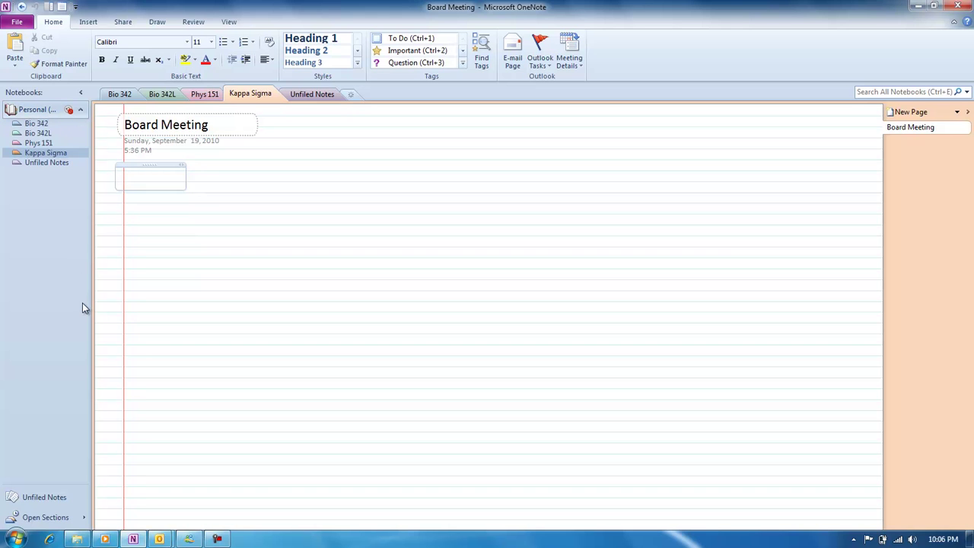
Step: Look at the Unfiled Notes, then return to the Chem 320A section from the list of open sections
{"action": "left_click", "coordinate": [53, 502]}
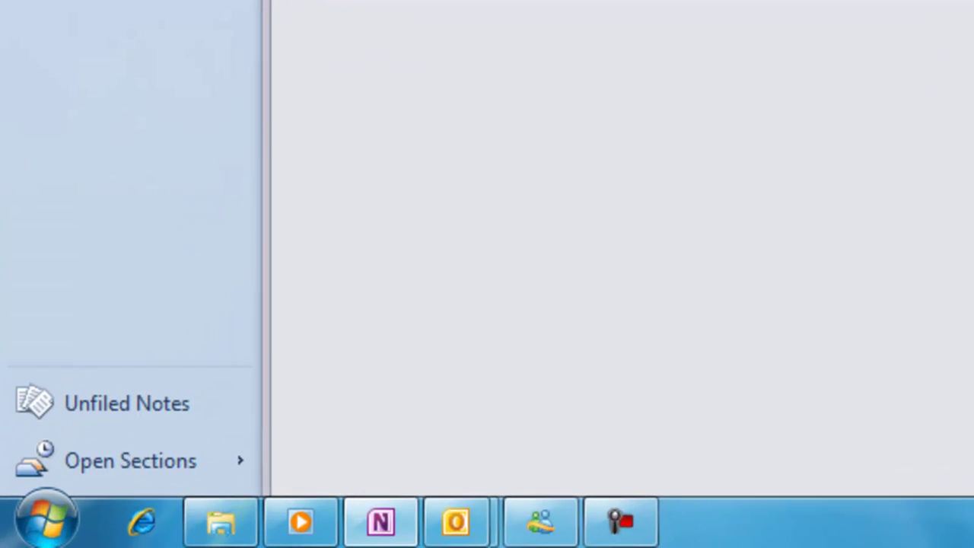
{"action": "left_click", "coordinate": [281, 435]}
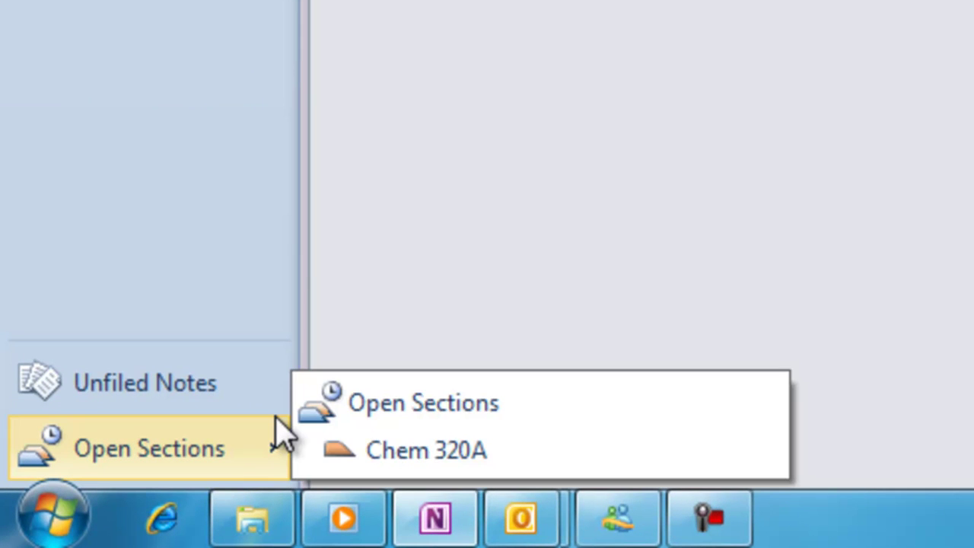
{"action": "left_click", "coordinate": [380, 450]}
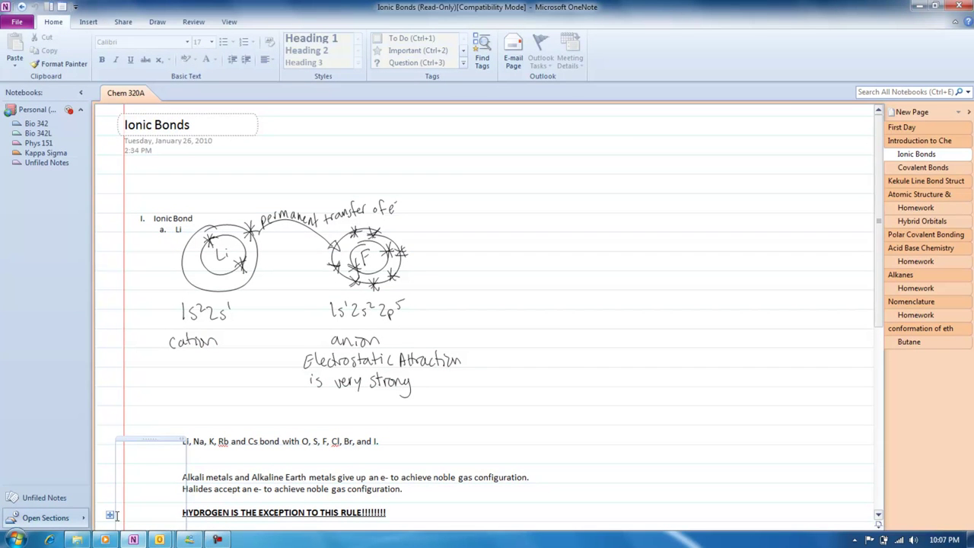
Step: Look through the Chem 320A pages from Kekule Line Bond Structures through Atomic Structure, Polar Covalent Bonding and Acid Base Chemistry to Alkanes
{"action": "left_click", "coordinate": [941, 184]}
{"action": "left_click", "coordinate": [933, 193]}
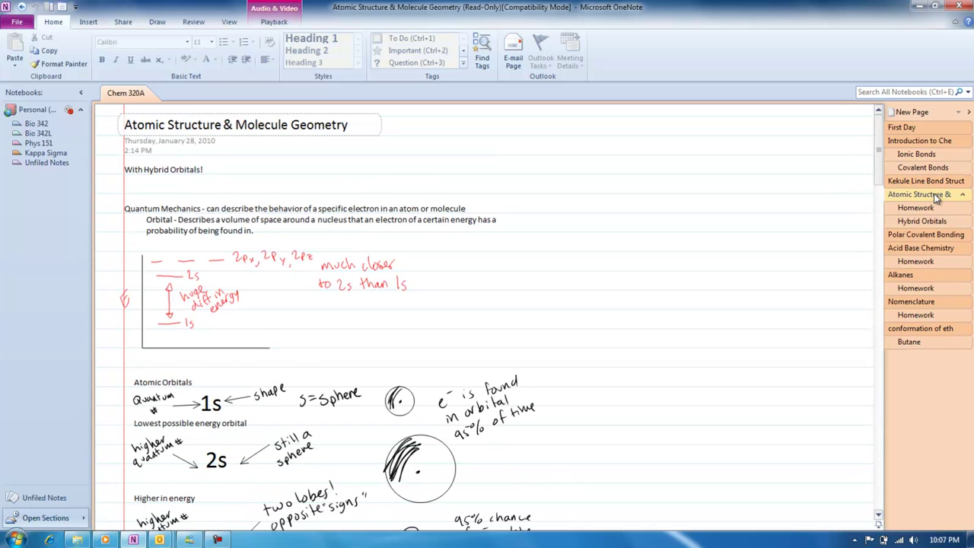
{"action": "left_click", "coordinate": [918, 234]}
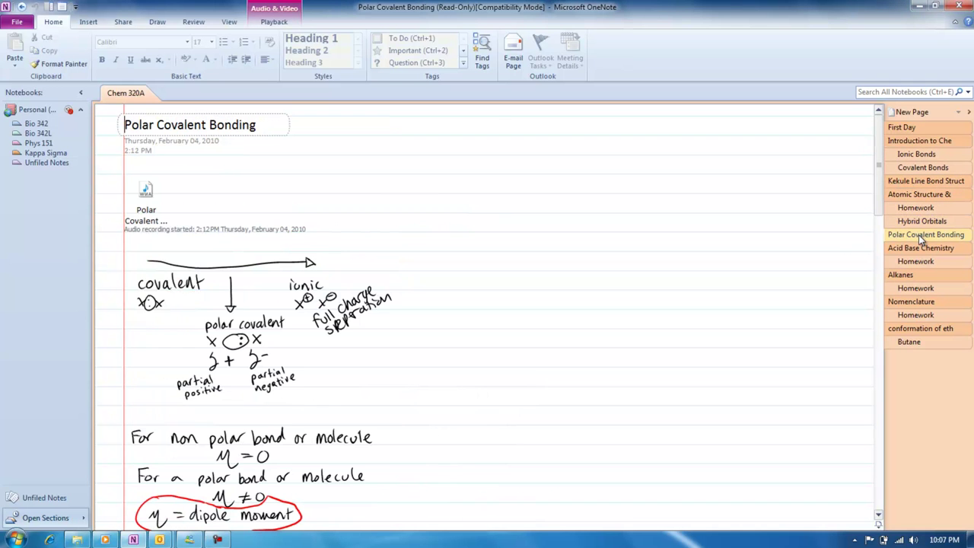
{"action": "left_click", "coordinate": [918, 248]}
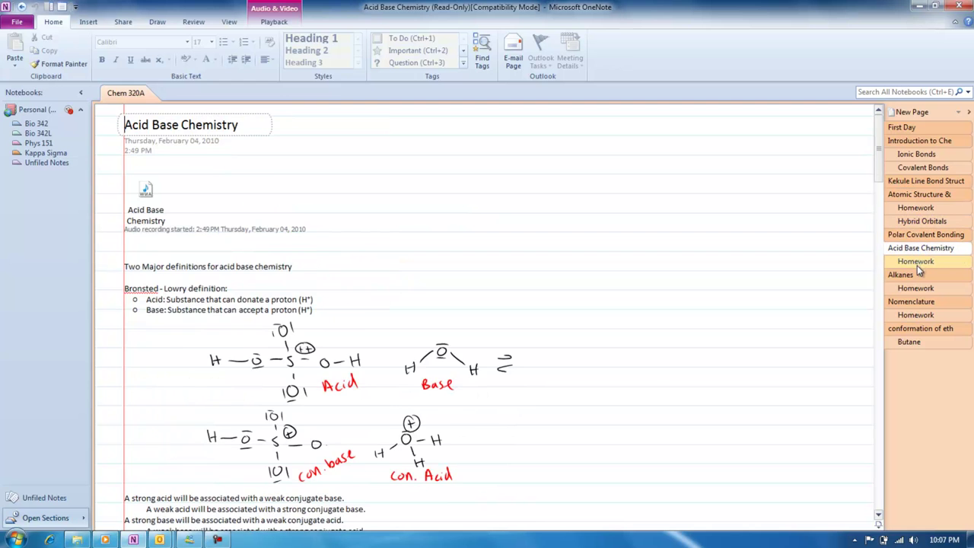
{"action": "left_click", "coordinate": [916, 263]}
{"action": "left_click", "coordinate": [916, 274]}
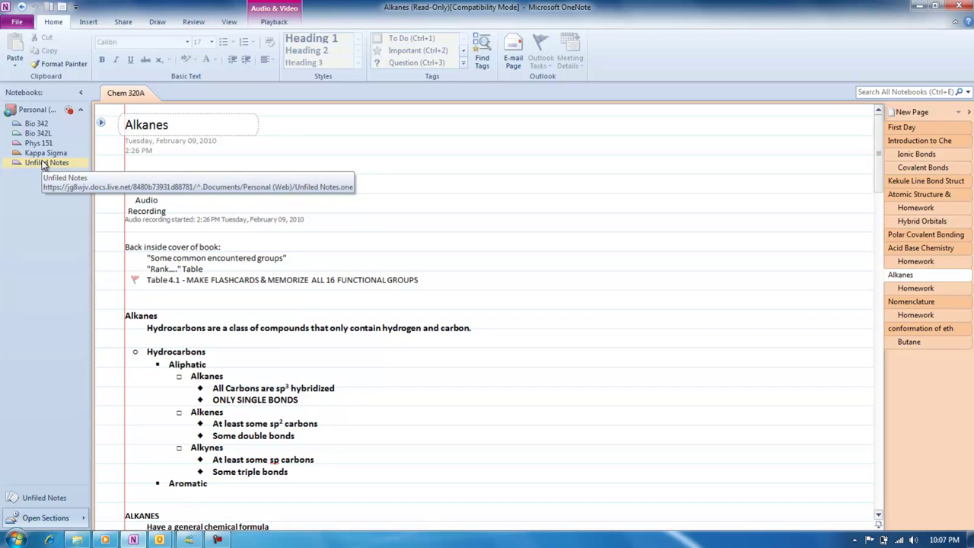
Step: Return to the Personal notebook and create a section group named School
{"action": "left_click", "coordinate": [41, 112]}
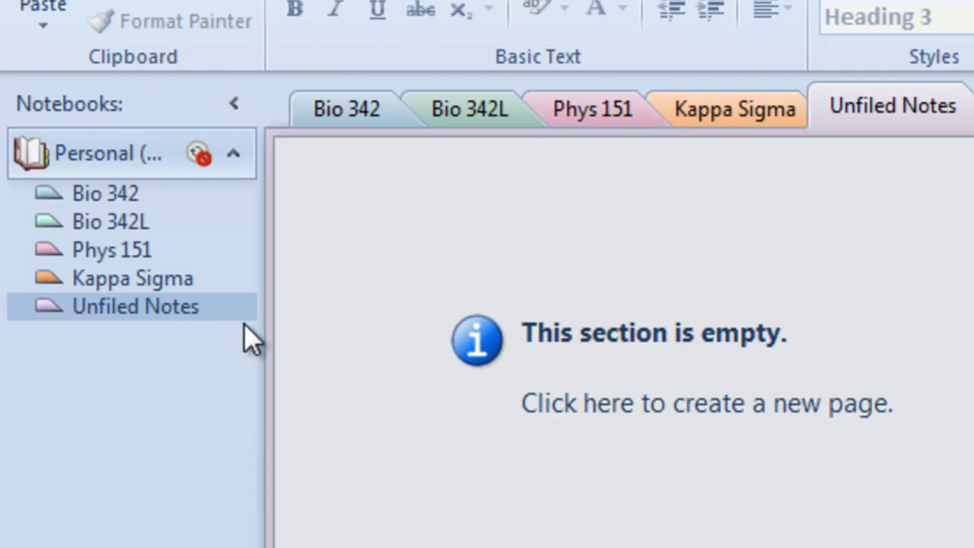
{"action": "right_click", "coordinate": [195, 342]}
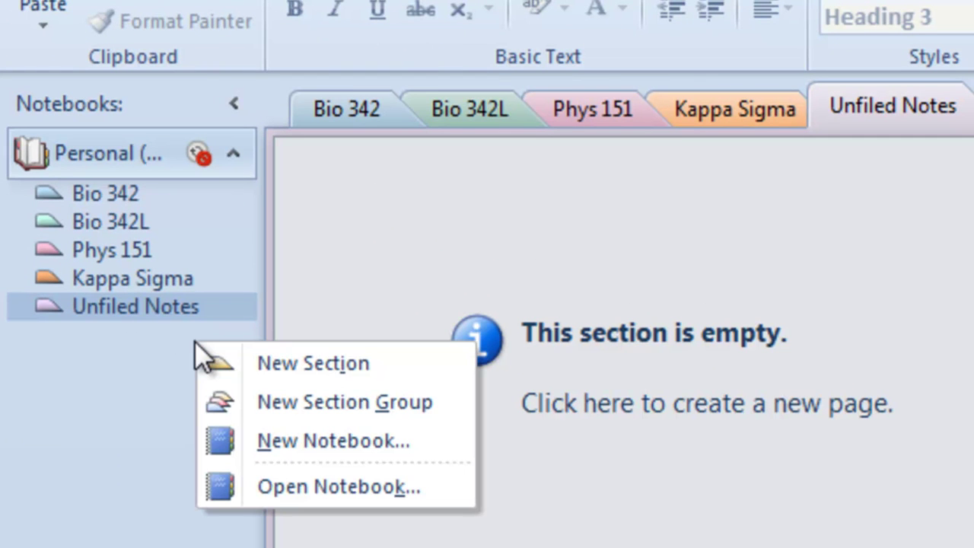
{"action": "left_click", "coordinate": [245, 393]}
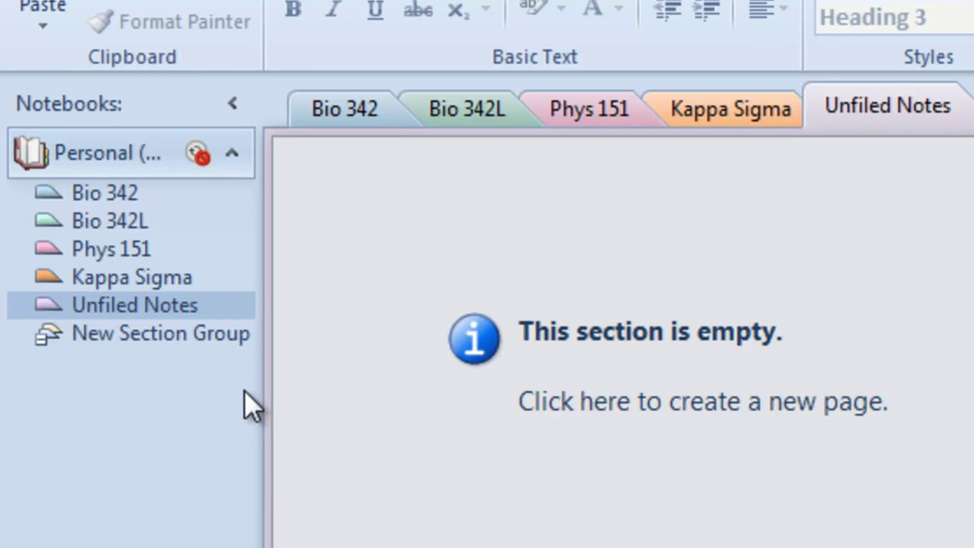
{"action": "type", "text": "School"}
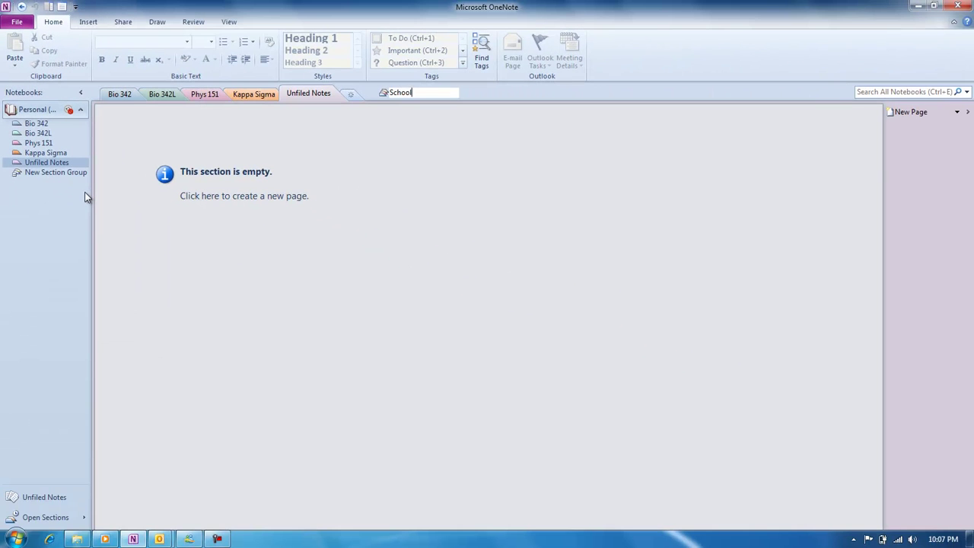
{"action": "key", "text": "Return"}
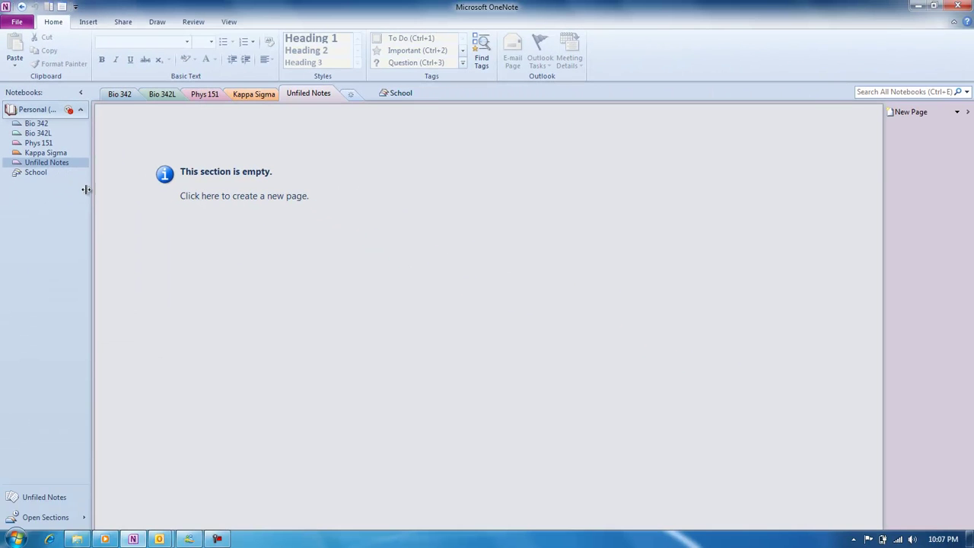
Step: Move the Bio 342, Bio 342L and Phys 151 sections into the School section group
{"action": "left_click_drag", "start_coordinate": [124, 96], "coordinate": [393, 93]}
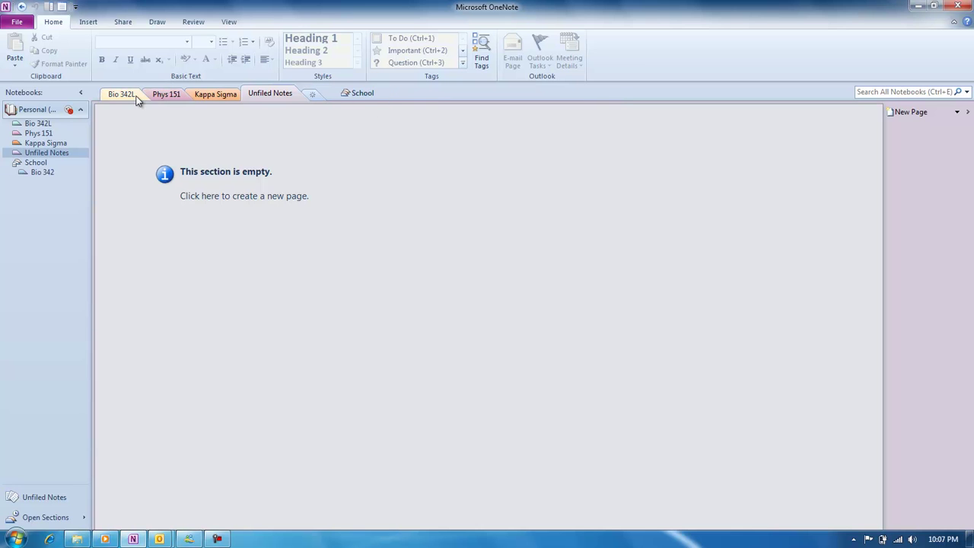
{"action": "left_click_drag", "start_coordinate": [354, 98], "coordinate": [353, 98]}
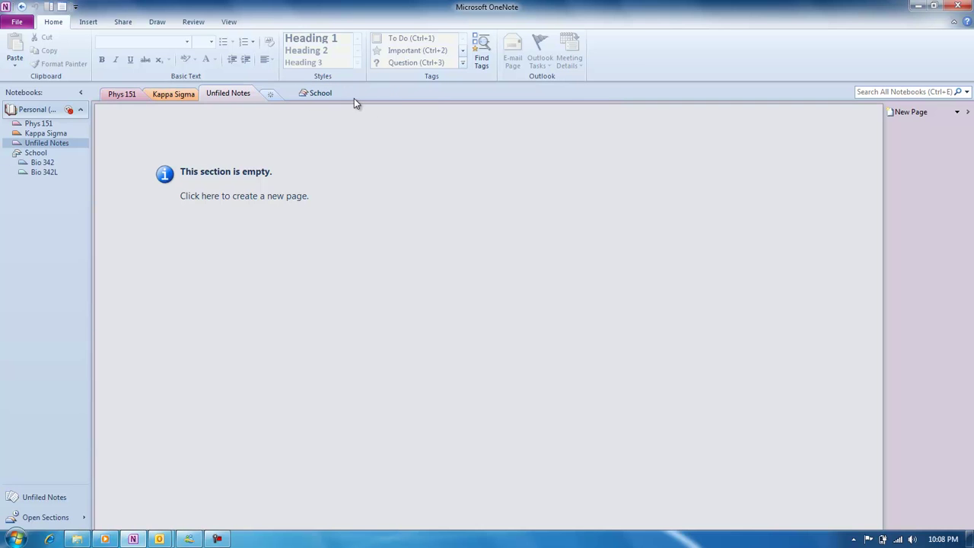
{"action": "left_click_drag", "start_coordinate": [156, 100], "coordinate": [310, 97]}
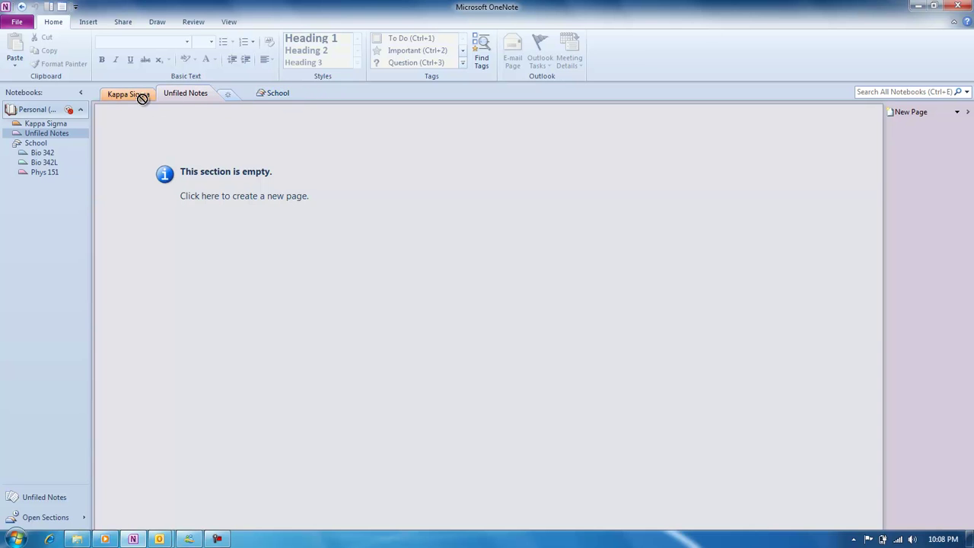
Step: View the Bio 342 section inside the School group, then look through the Ventilation and Spirometry notes in Bio 342L
{"action": "left_click", "coordinate": [40, 152]}
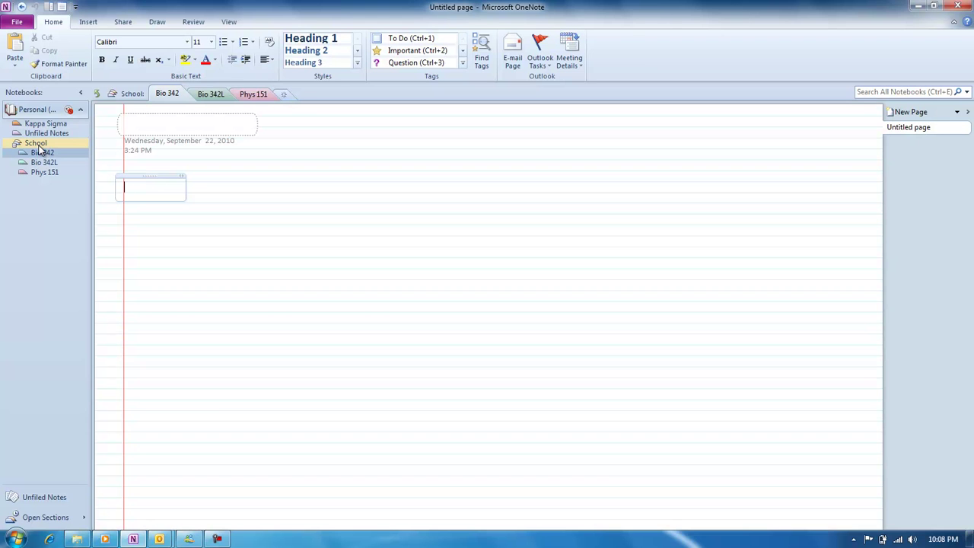
{"action": "left_click", "coordinate": [209, 95]}
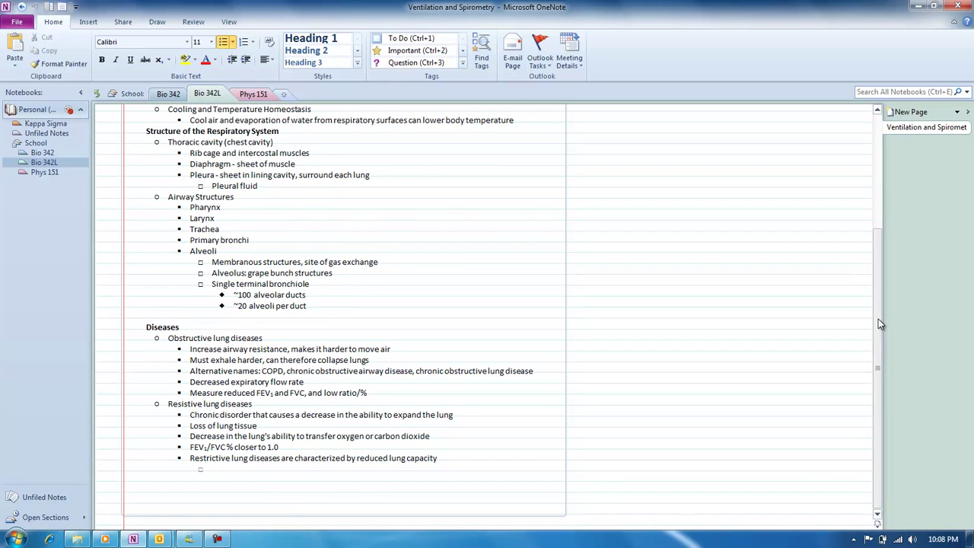
{"action": "left_click_drag", "start_coordinate": [877, 323], "coordinate": [863, 219]}
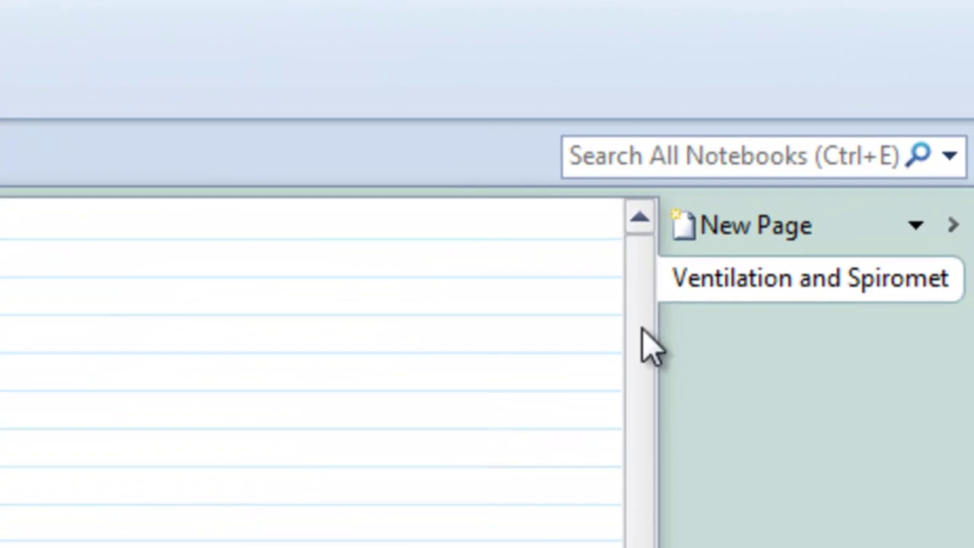
Step: Add a new page titled Respirometry to the Bio 342L section
{"action": "left_click", "coordinate": [896, 233]}
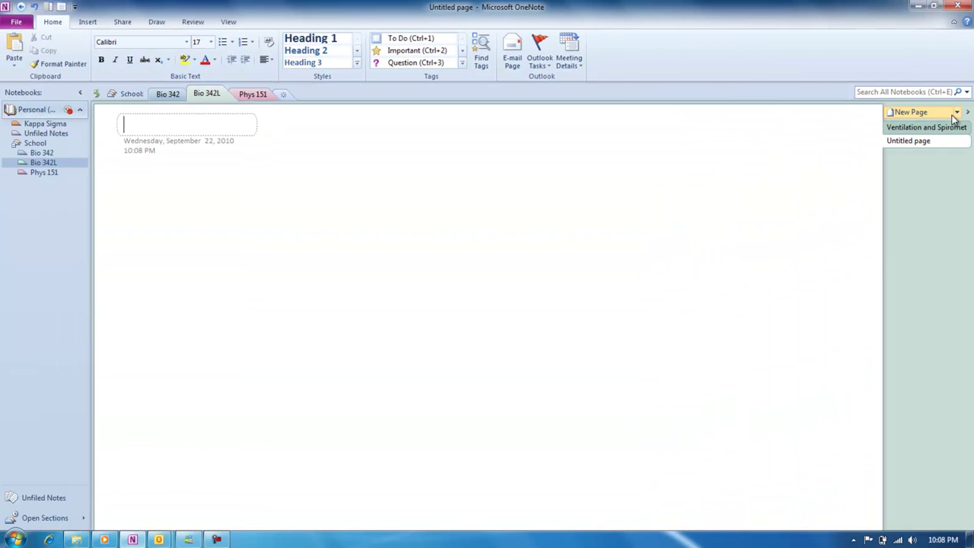
{"action": "type", "text": "Respirometry"}
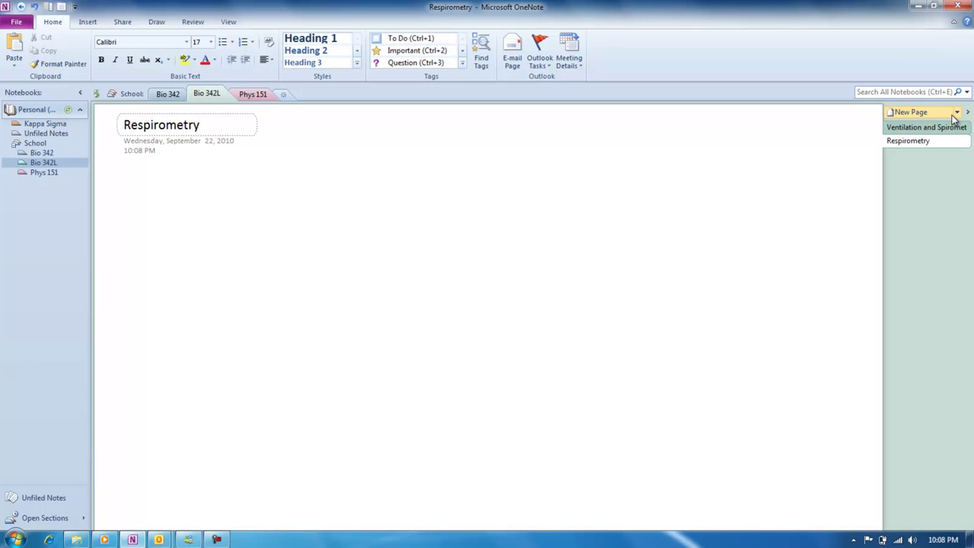
{"action": "key", "text": "Return"}
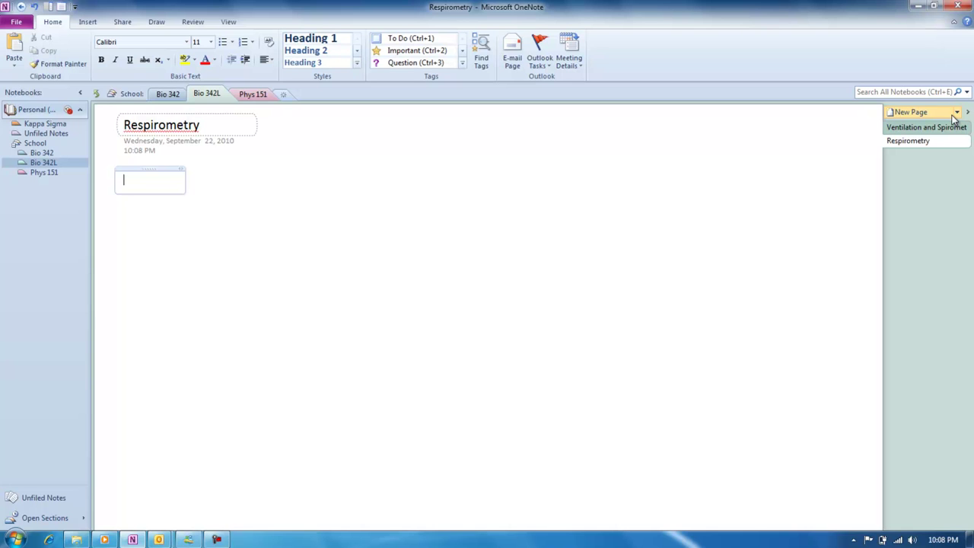
Step: Make Respirometry a subpage, then swap the two pages so Ventilation and Spirometry sits beneath it as the subpage
{"action": "right_click", "coordinate": [898, 142]}
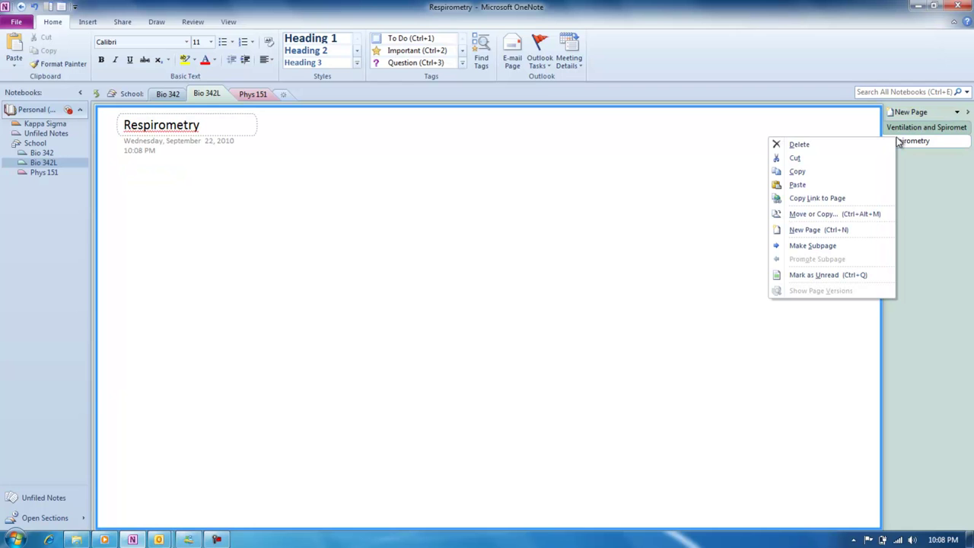
{"action": "left_click", "coordinate": [870, 251]}
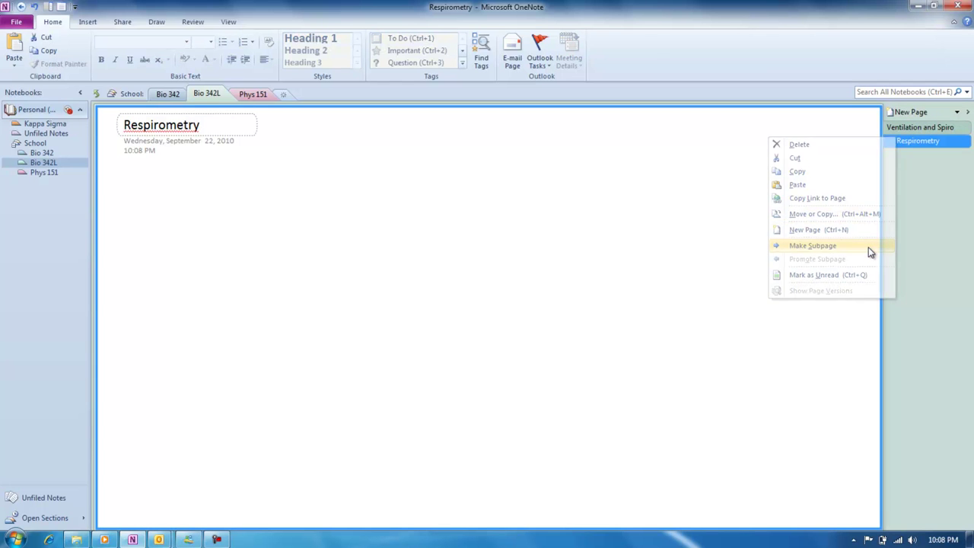
{"action": "left_click_drag", "start_coordinate": [927, 131], "coordinate": [927, 145]}
{"action": "left_click", "coordinate": [927, 143]}
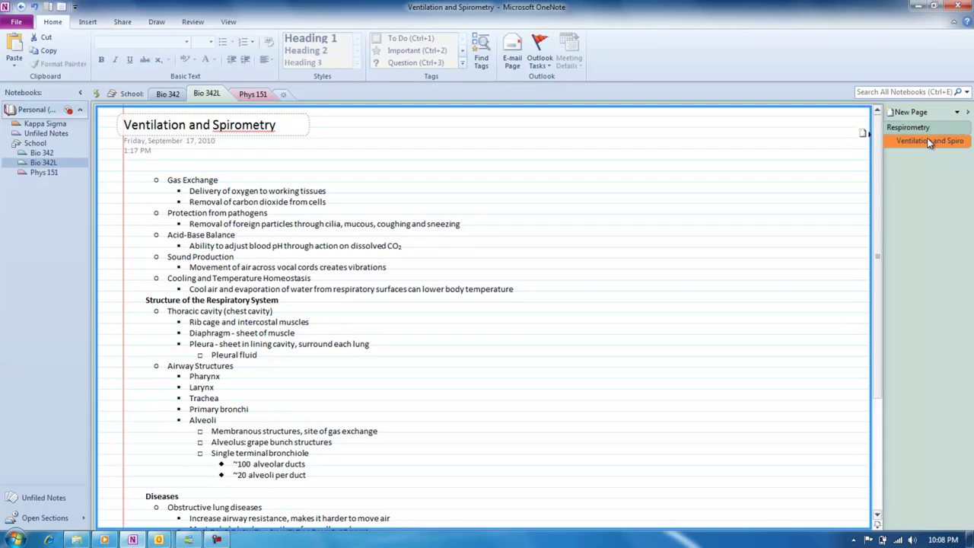
{"action": "left_click", "coordinate": [928, 130]}
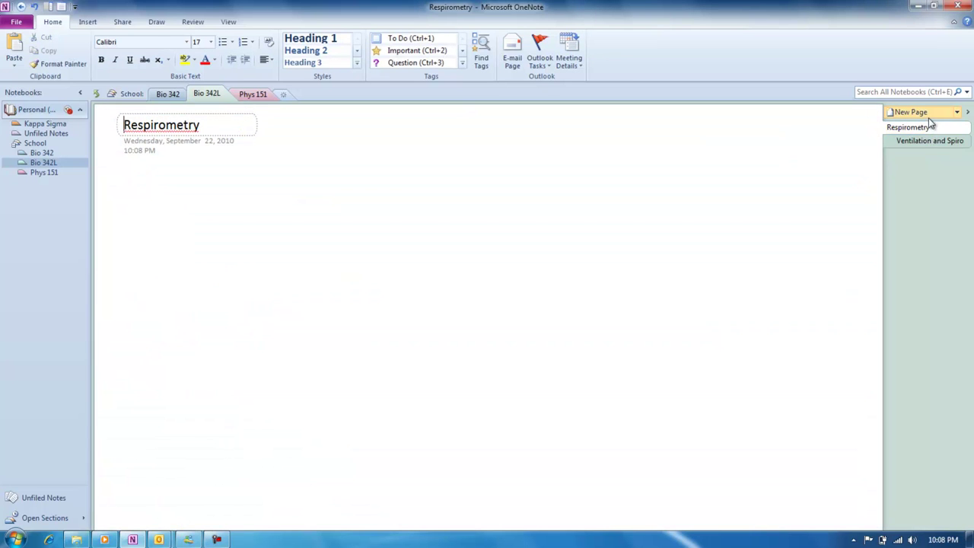
Step: Add an untitled page between Respirometry and Ventilation and Spirometry, and indent it to the second subpage level
{"action": "left_click", "coordinate": [928, 118]}
{"action": "left_click_drag", "start_coordinate": [928, 156], "coordinate": [926, 134]}
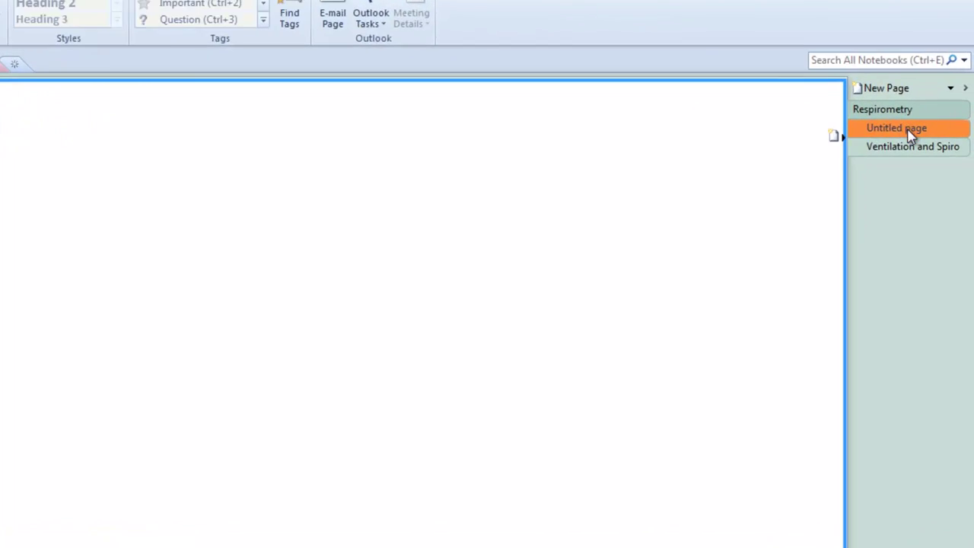
{"action": "right_click", "coordinate": [912, 131]}
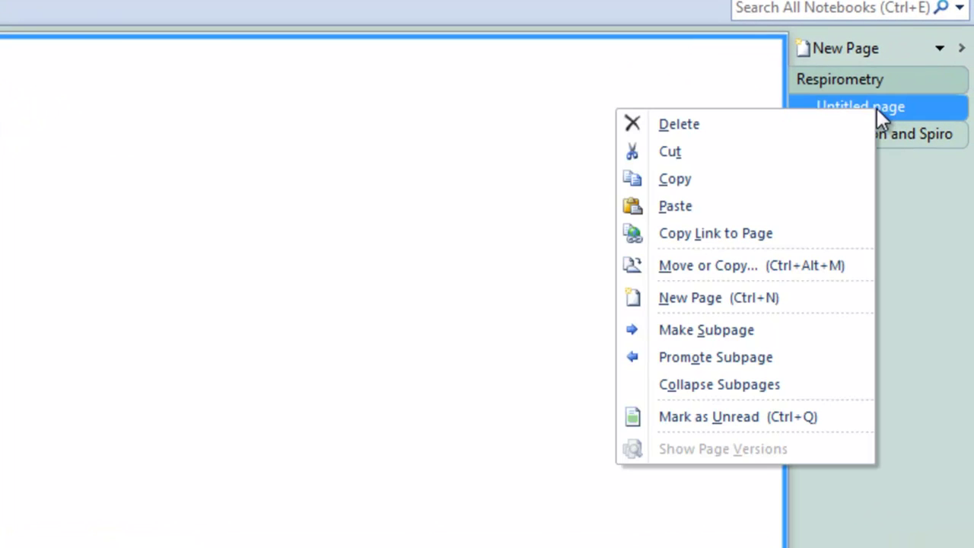
{"action": "left_click", "coordinate": [821, 332]}
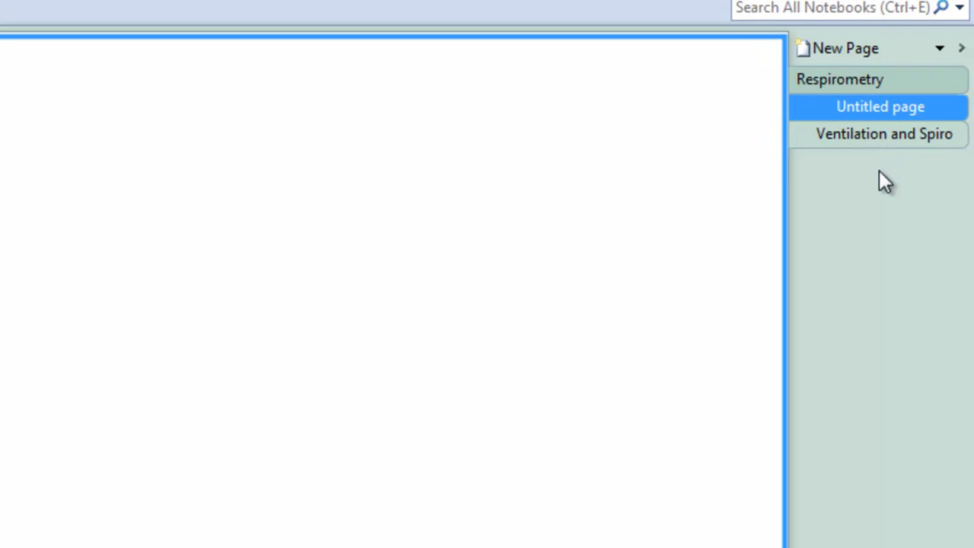
Step: Collapse the subpages under Respirometry and expand them again
{"action": "right_click", "coordinate": [852, 107]}
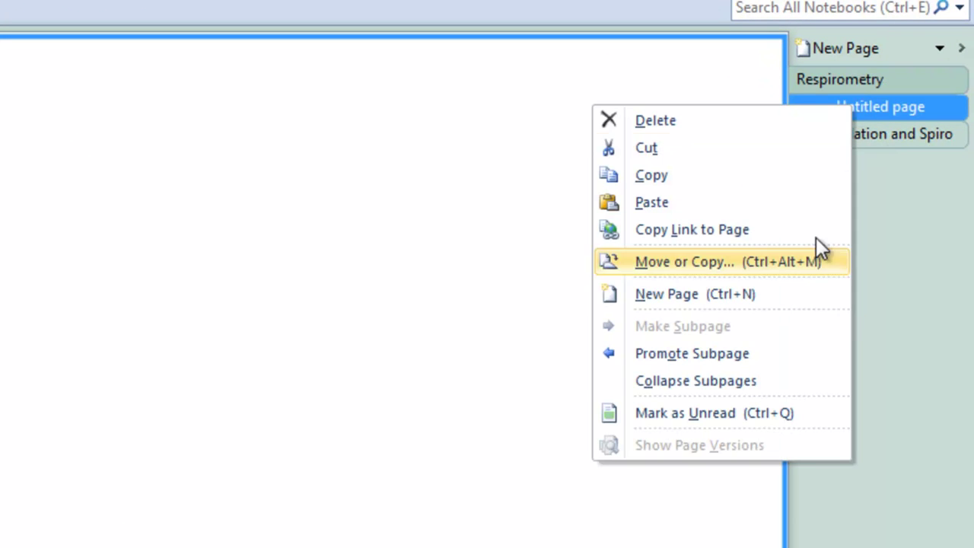
{"action": "left_click", "coordinate": [796, 380]}
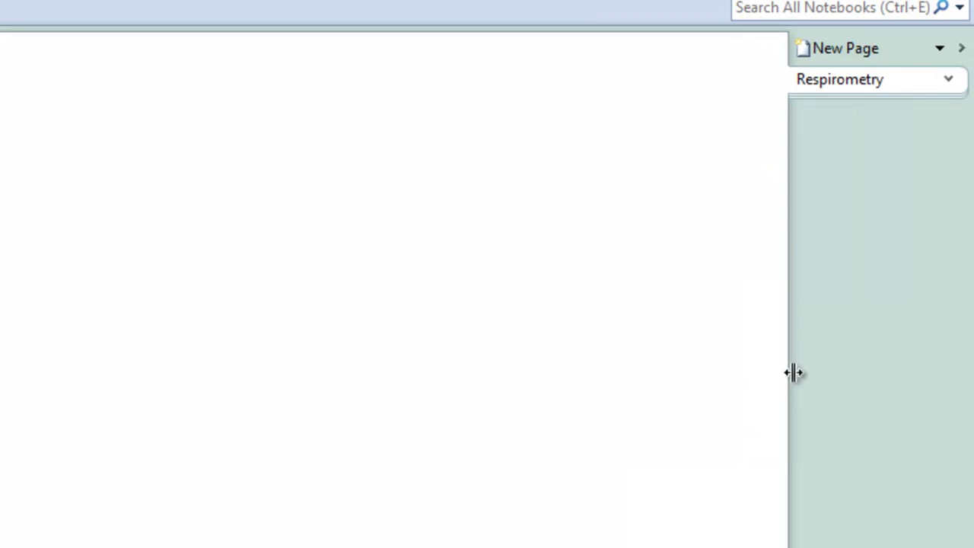
{"action": "left_click", "coordinate": [946, 81]}
Step: Promote the Ventilation and Spirometry subpage to a top-level page and display it
{"action": "right_click", "coordinate": [882, 145]}
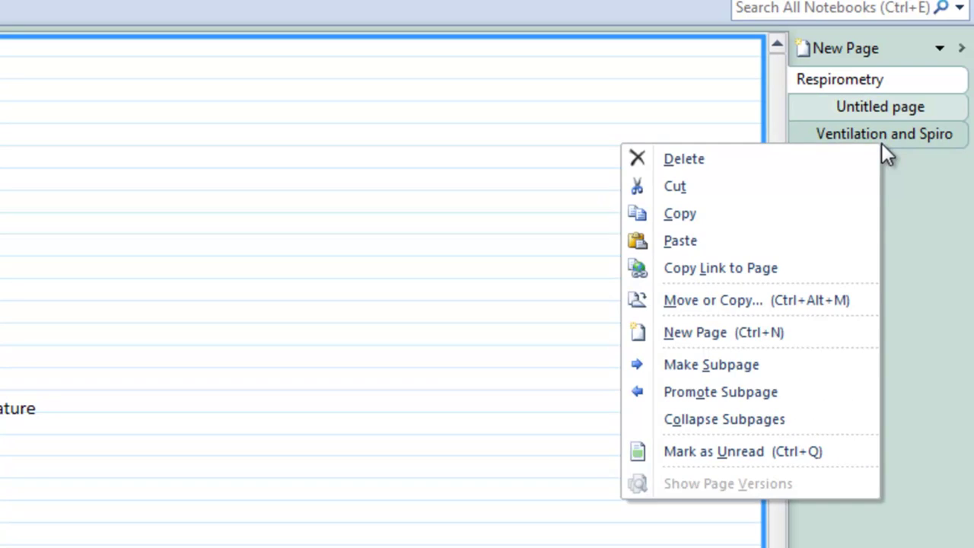
{"action": "left_click", "coordinate": [790, 401]}
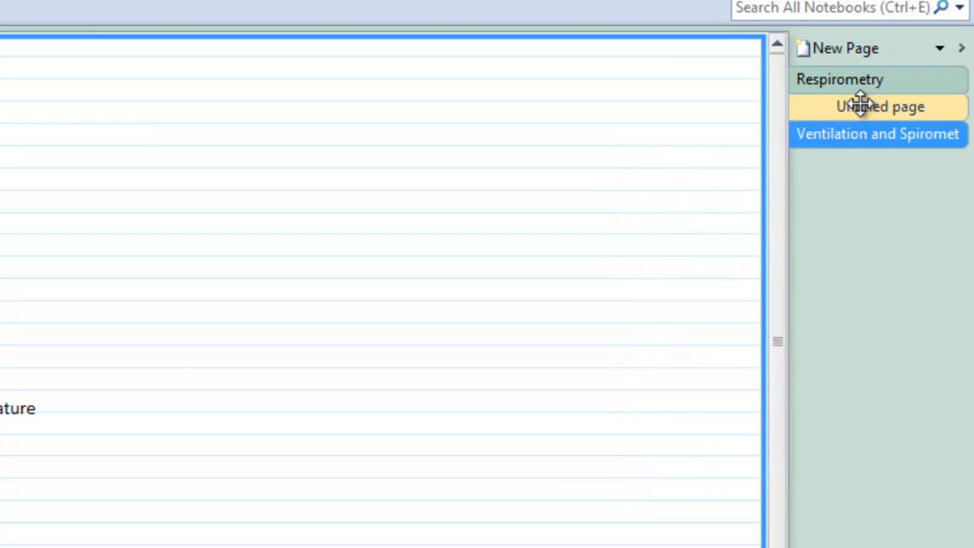
{"action": "left_click", "coordinate": [861, 105]}
{"action": "left_click", "coordinate": [857, 133]}
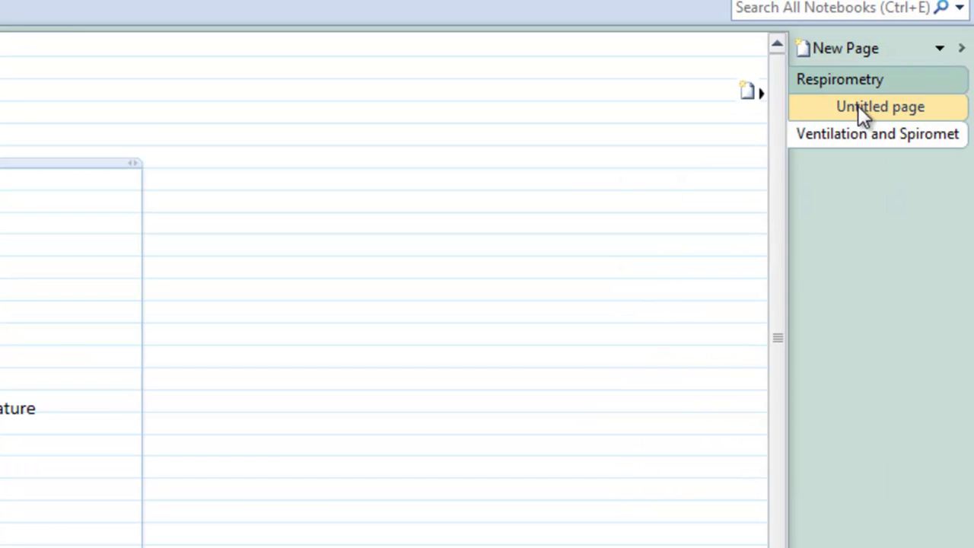
Step: Rearrange the Bio 342L pages, finishing with the order Respirometry, Ventilation and Spirometry, Untitled page
{"action": "left_click", "coordinate": [861, 82]}
{"action": "left_click_drag", "start_coordinate": [861, 91], "coordinate": [867, 152]}
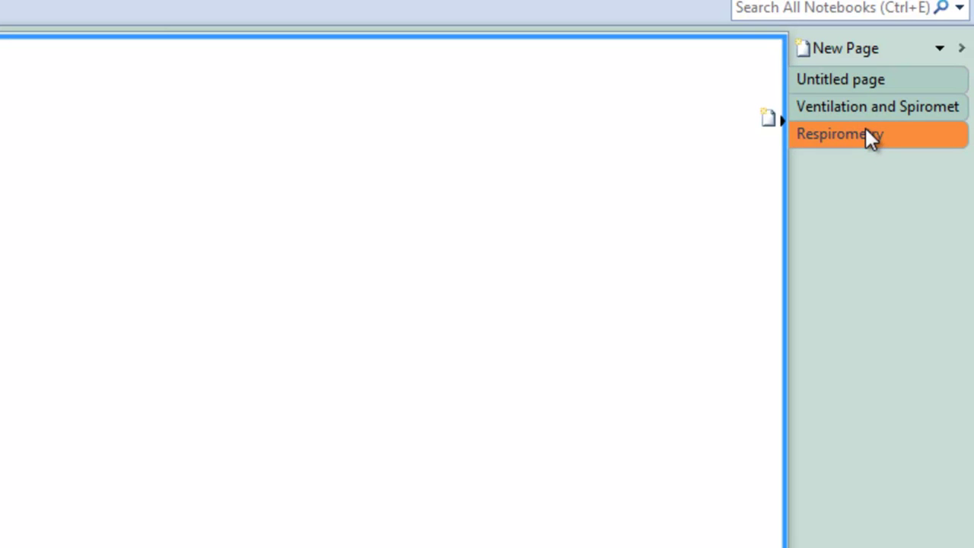
{"action": "left_click_drag", "start_coordinate": [872, 109], "coordinate": [872, 135]}
{"action": "left_click_drag", "start_coordinate": [882, 80], "coordinate": [885, 163]}
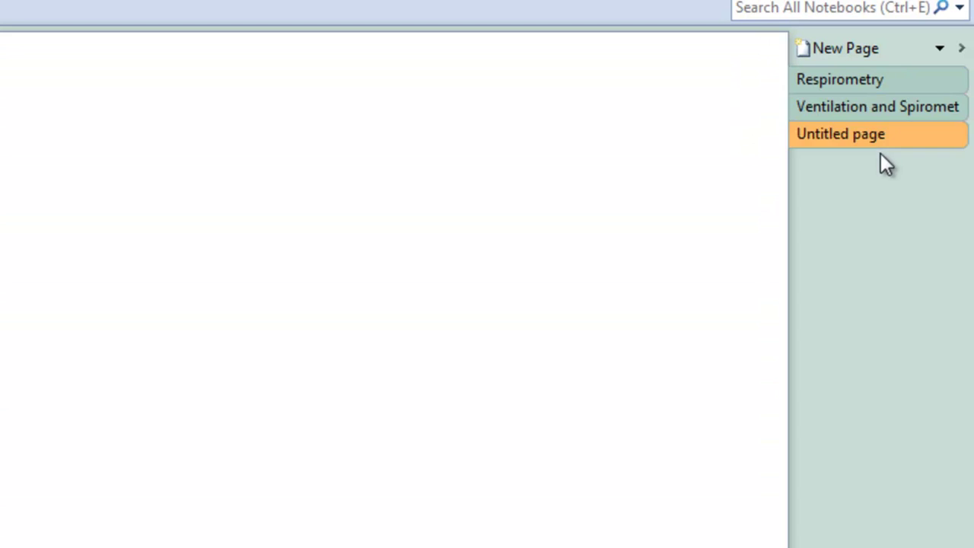
Step: Make Ventilation and Spirometry a subpage of Respirometry
{"action": "left_click", "coordinate": [880, 109]}
{"action": "right_click", "coordinate": [881, 110]}
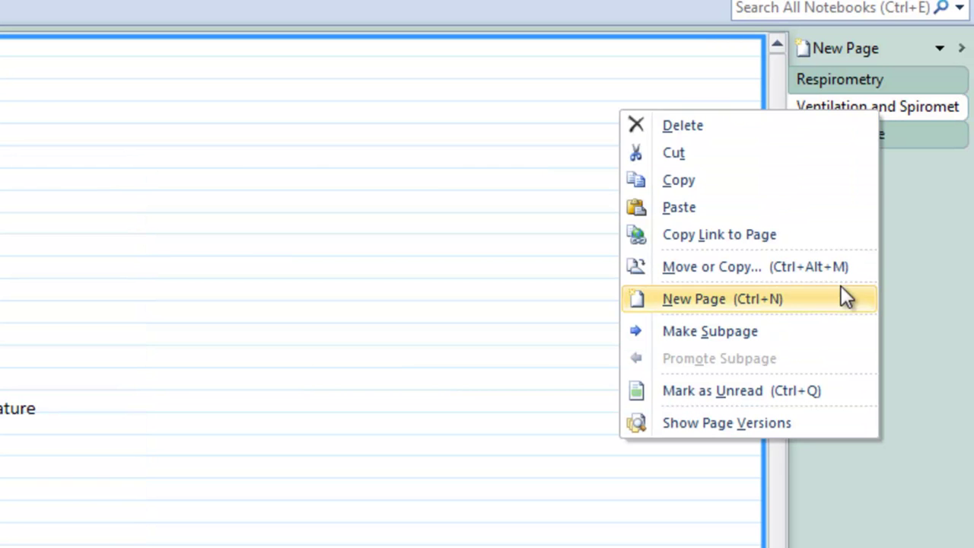
{"action": "left_click", "coordinate": [825, 329]}
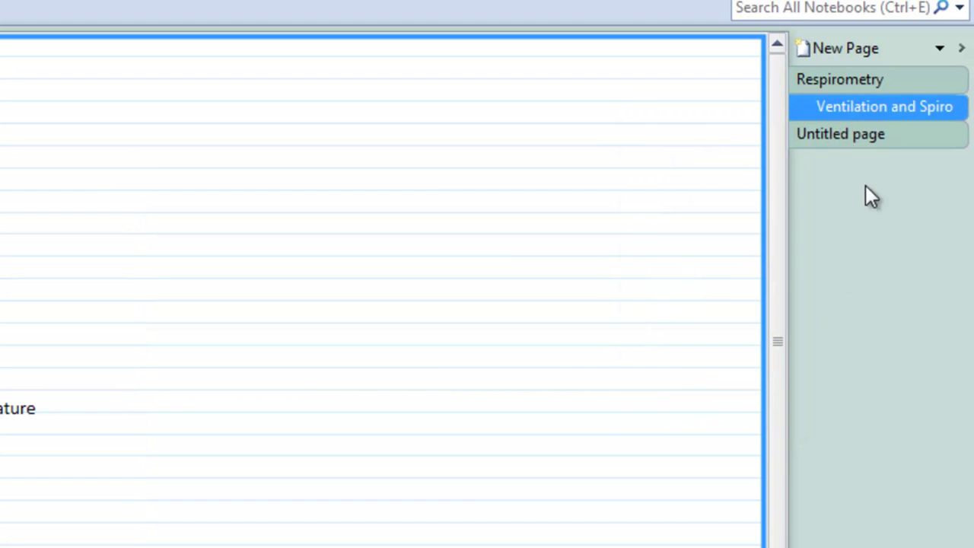
Step: Make the untitled page a subpage and indent it one level further beneath Ventilation and Spirometry
{"action": "left_click", "coordinate": [880, 141]}
{"action": "right_click", "coordinate": [882, 140]}
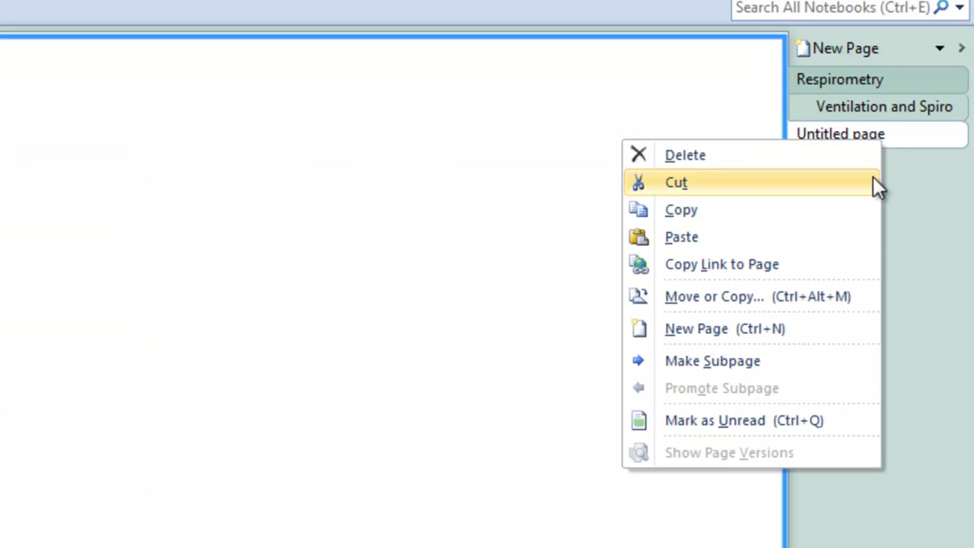
{"action": "left_click", "coordinate": [811, 360]}
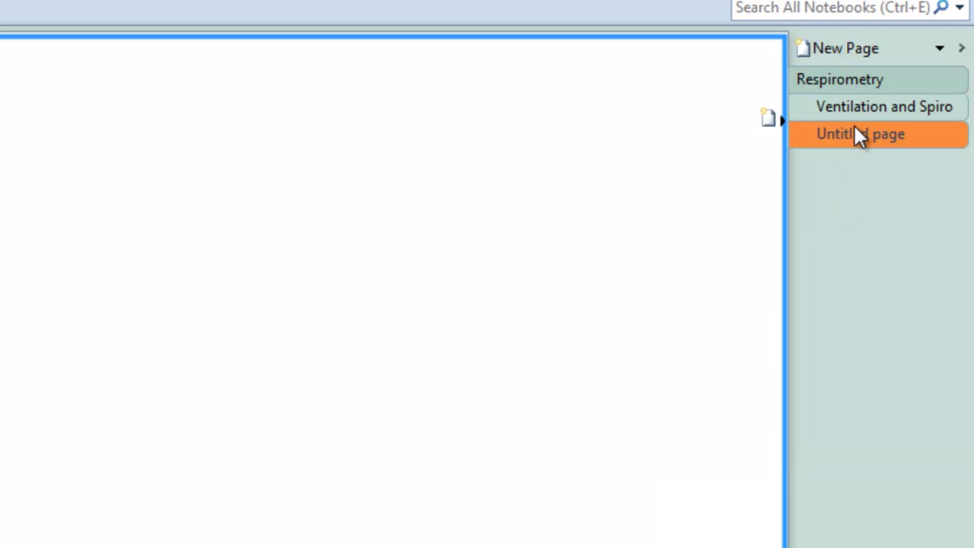
{"action": "right_click", "coordinate": [866, 135]}
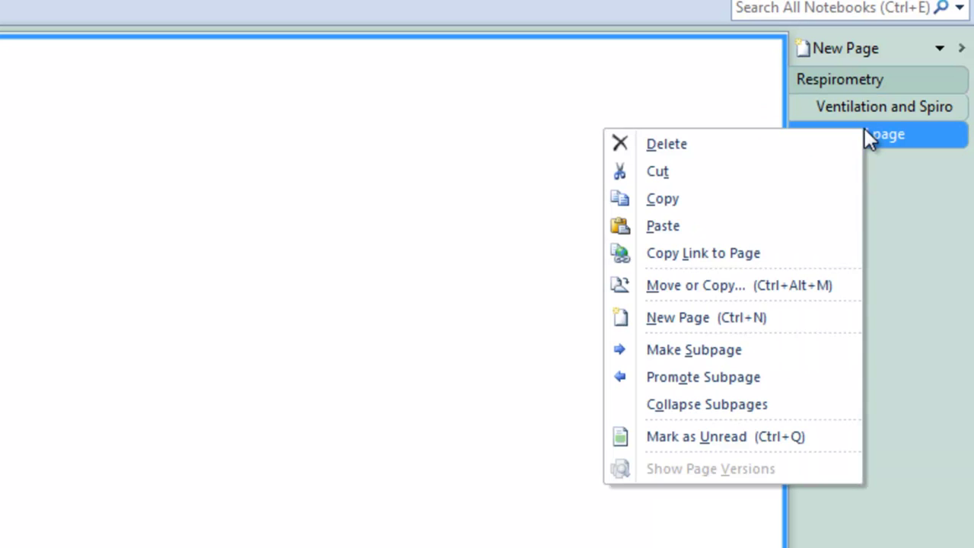
{"action": "left_click", "coordinate": [819, 350]}
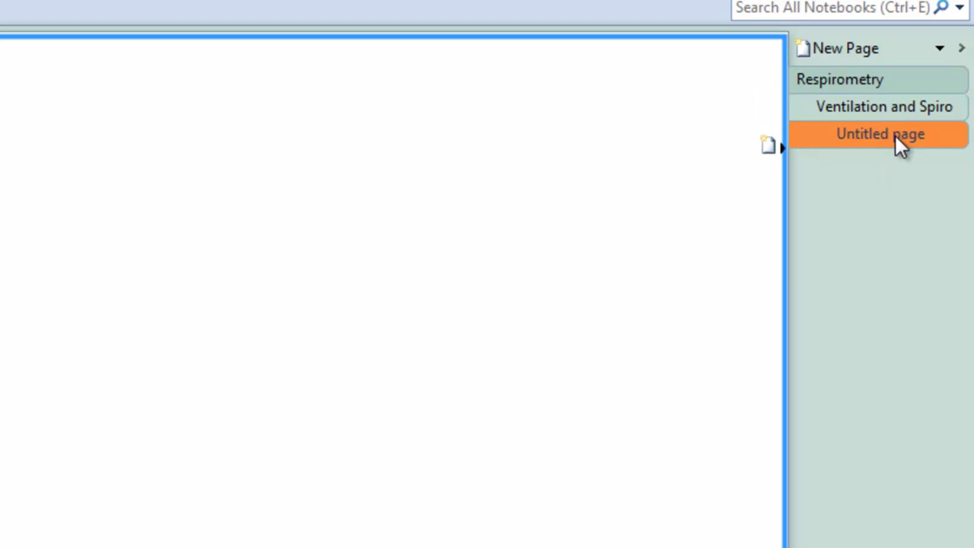
Step: Delete the untitled page and the Respirometry page from the Bio 342L section
{"action": "key", "text": "Delete"}
{"action": "key", "text": "Delete"}
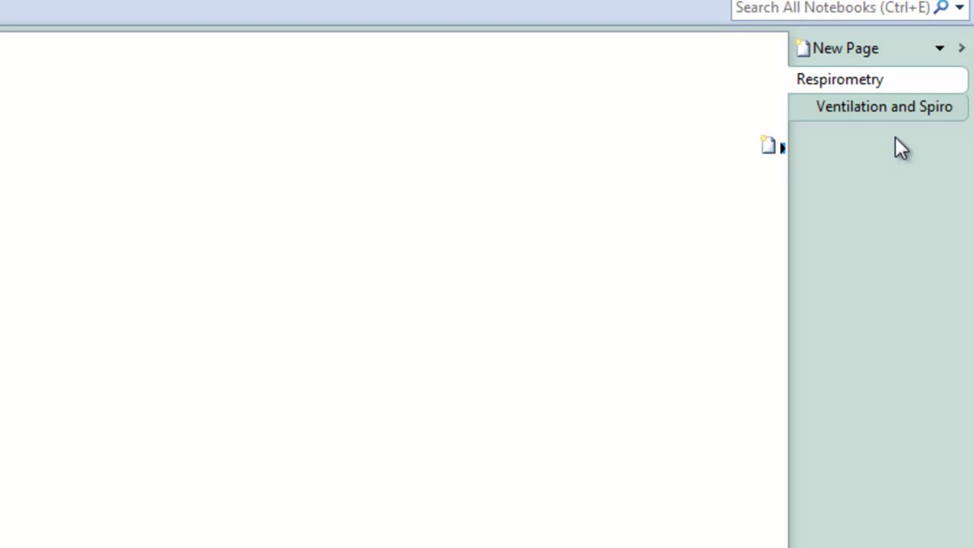
{"action": "left_click", "coordinate": [888, 83]}
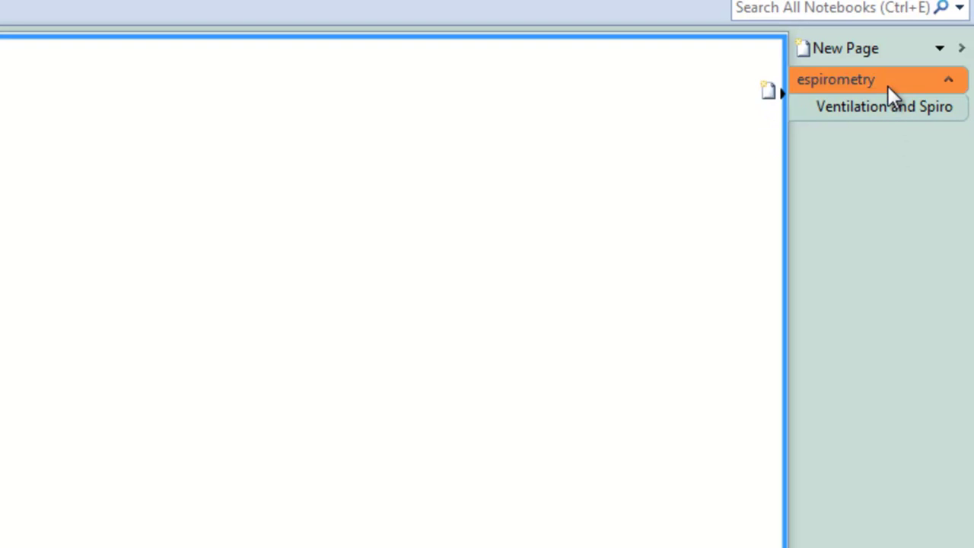
{"action": "key", "text": "Delete"}
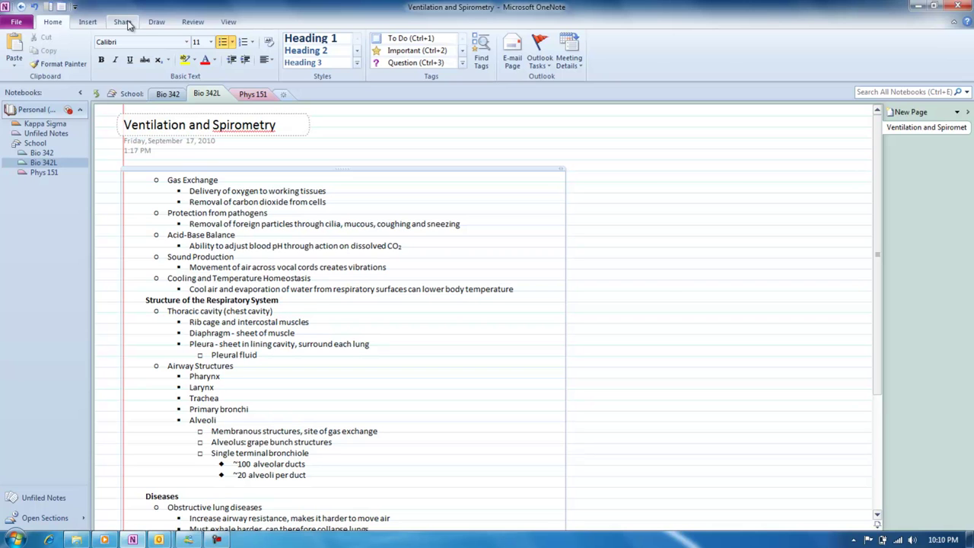
Step: Display the insert commands and open the Chem 320A section from the separately opened sections
{"action": "left_click", "coordinate": [88, 22]}
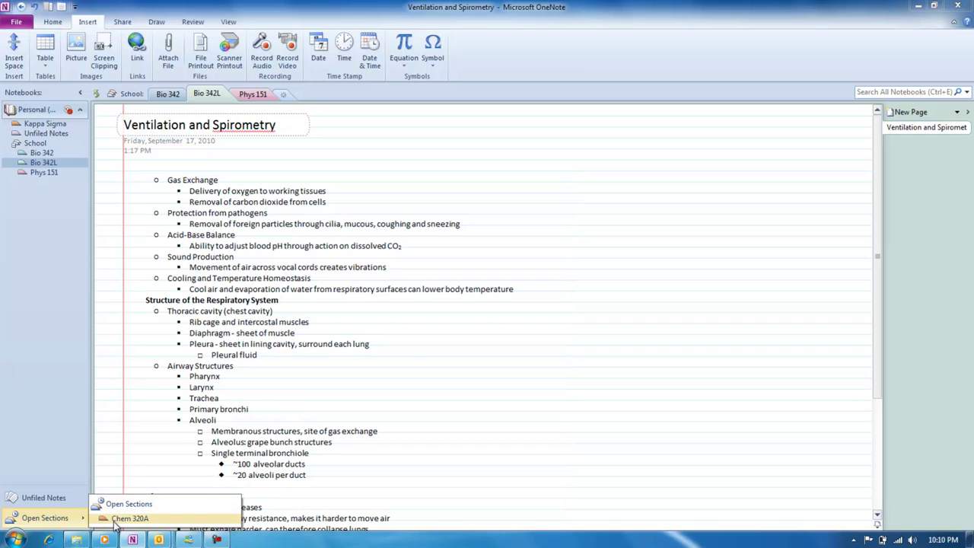
{"action": "left_click", "coordinate": [115, 520]}
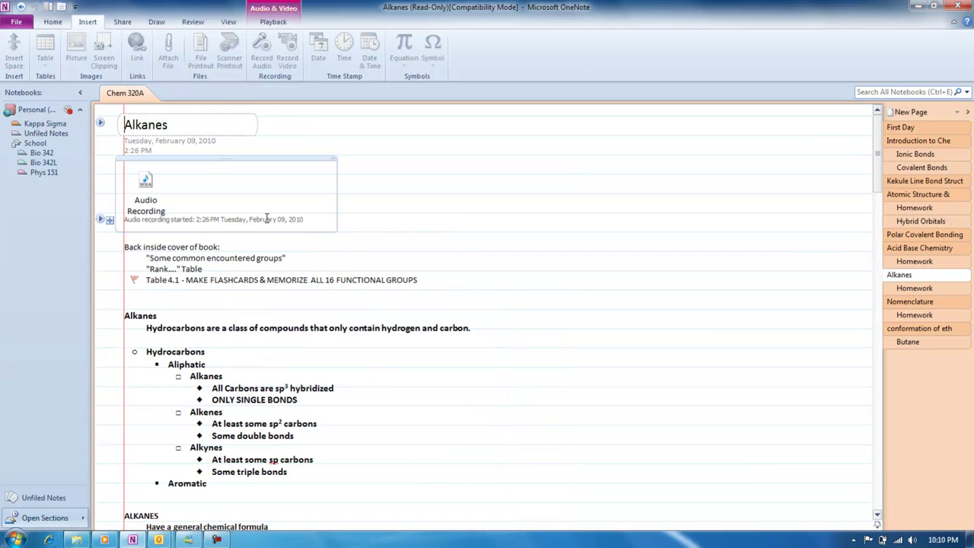
Step: Play the audio recording on the Alkanes page, stop it, and clear the selection in the notes
{"action": "left_click", "coordinate": [148, 180]}
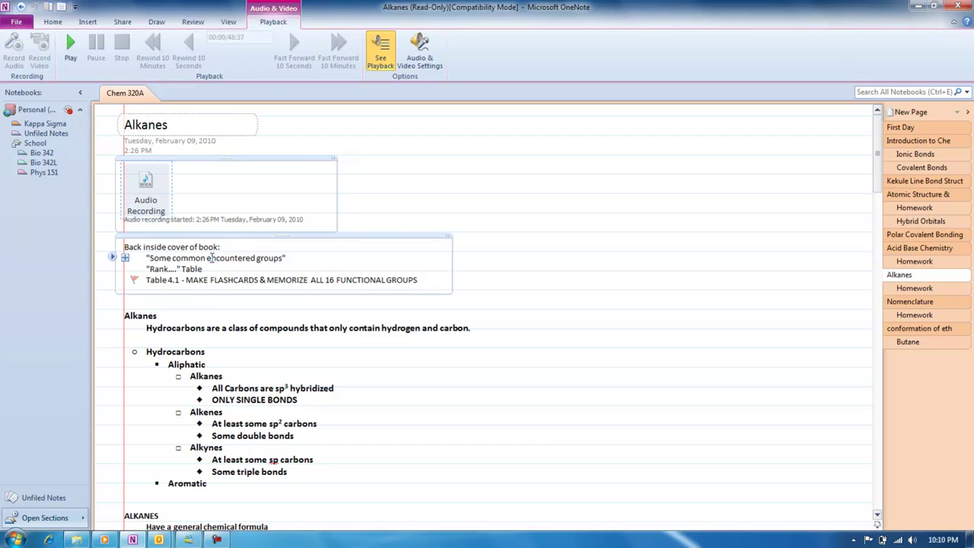
{"action": "left_click", "coordinate": [82, 69]}
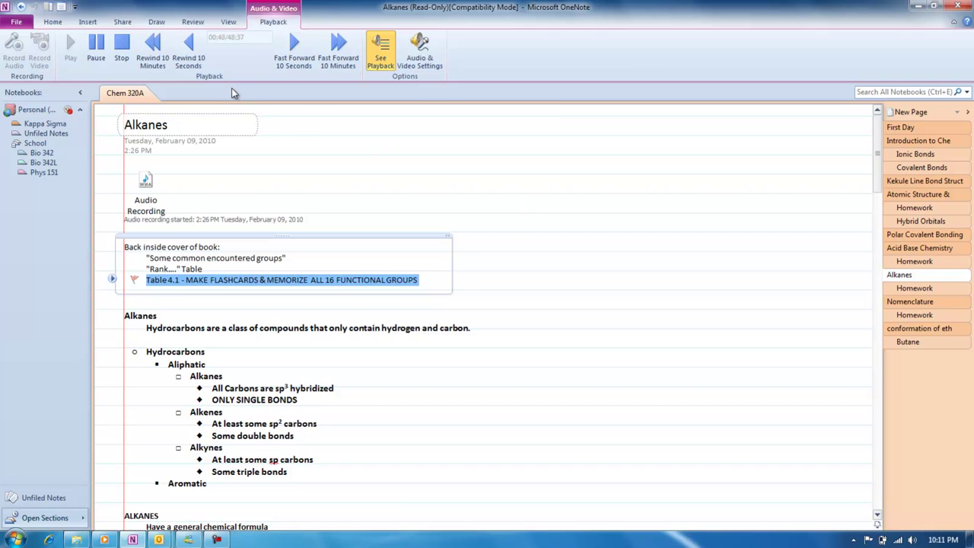
{"action": "left_click", "coordinate": [122, 50]}
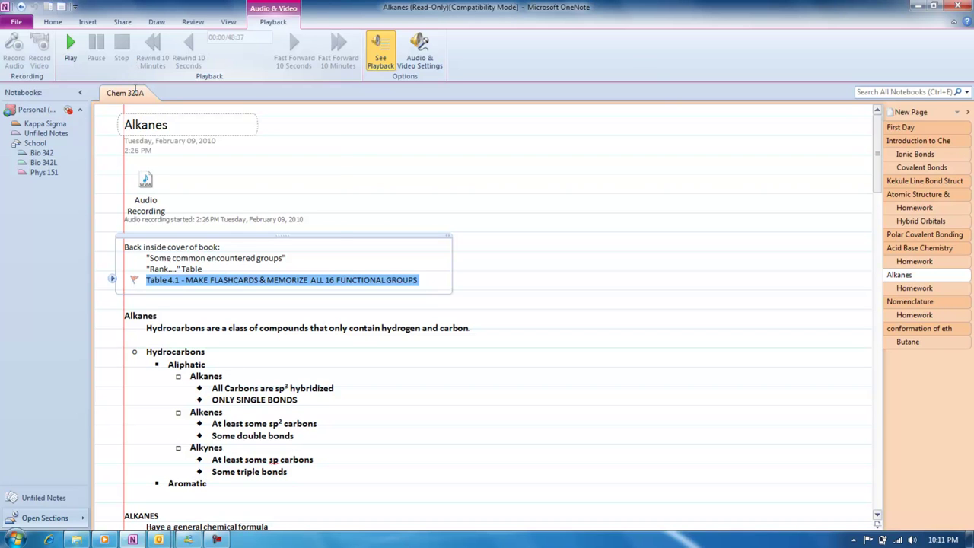
{"action": "left_click", "coordinate": [234, 236]}
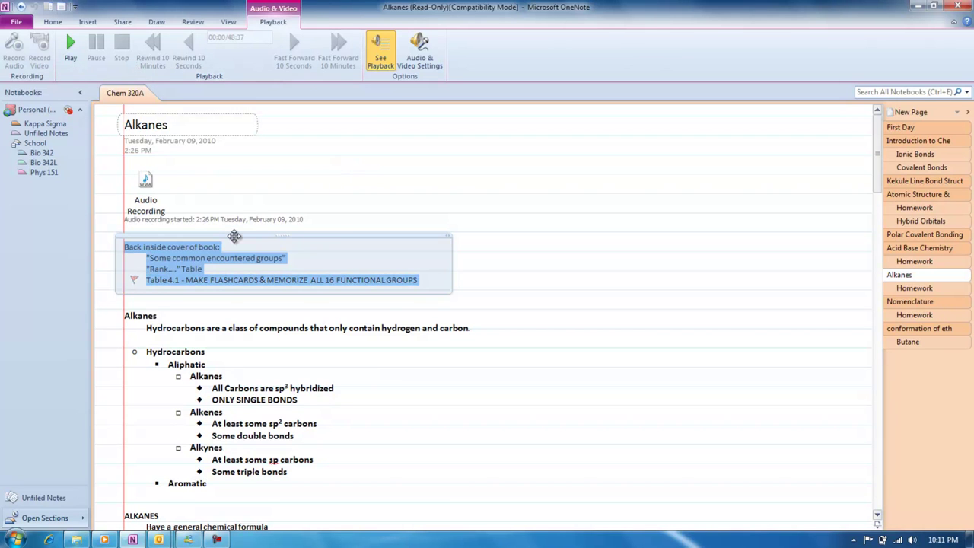
{"action": "left_click", "coordinate": [285, 206]}
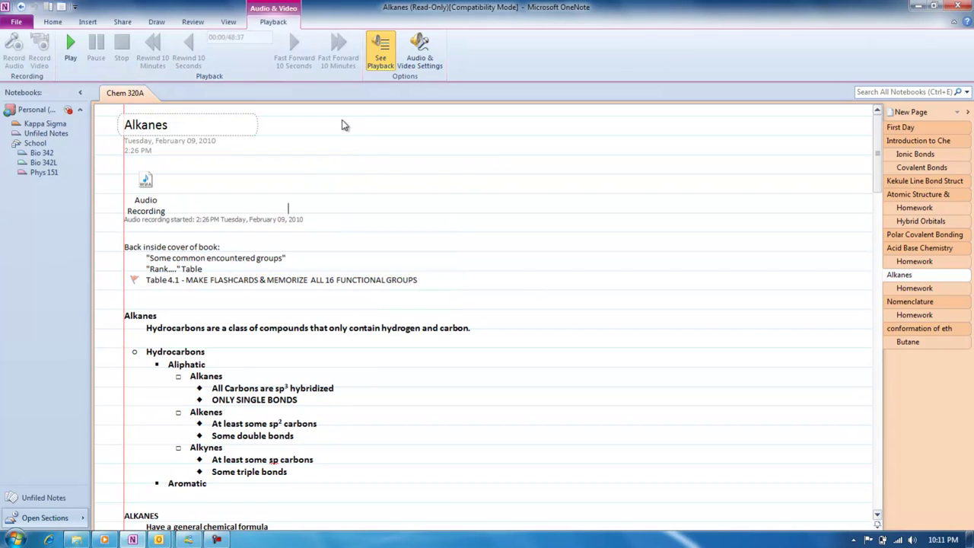
Step: Toggle See Playback for the recording and display the drawing tools
{"action": "left_click", "coordinate": [383, 58]}
{"action": "left_click", "coordinate": [154, 23]}
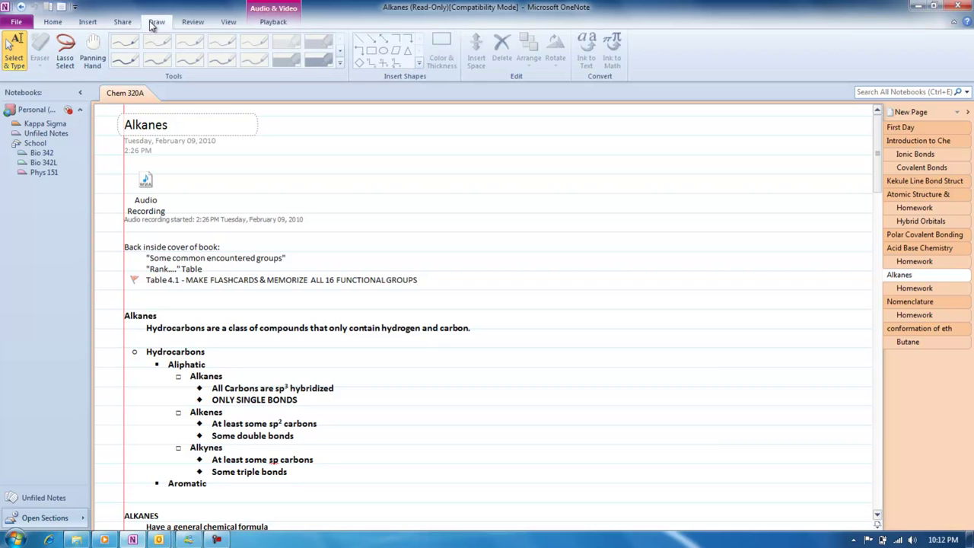